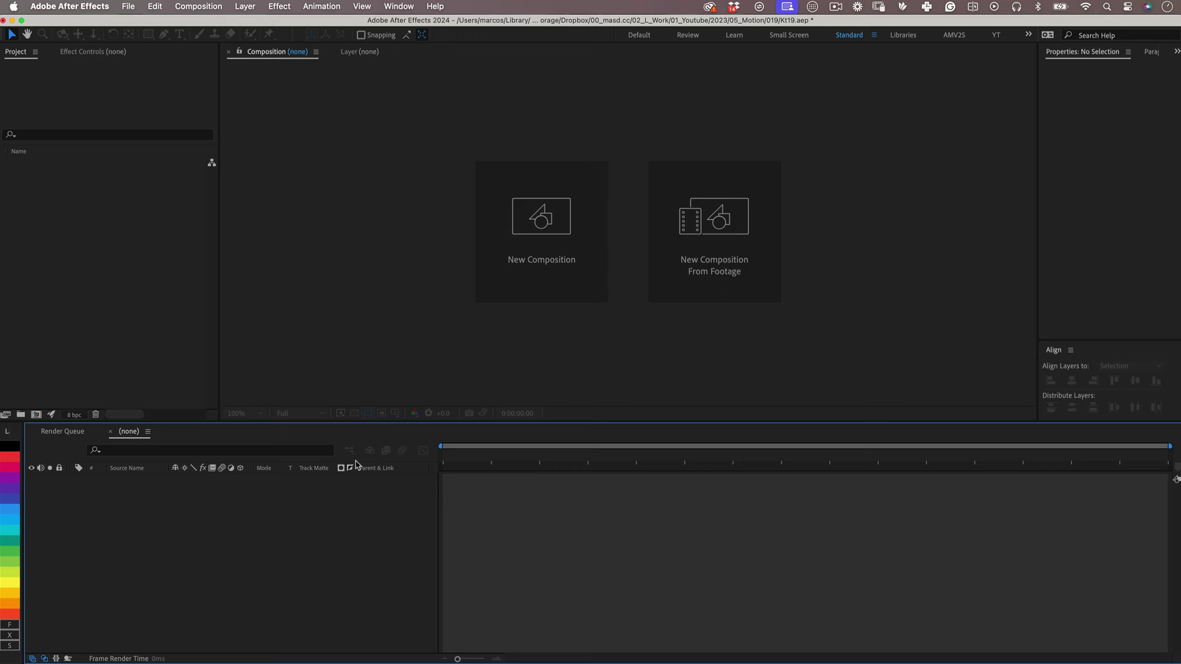
# Create a 1080×1080, 30 fps, 10-second composition named Kinetic_type_018
pyautogui.click(538, 229)
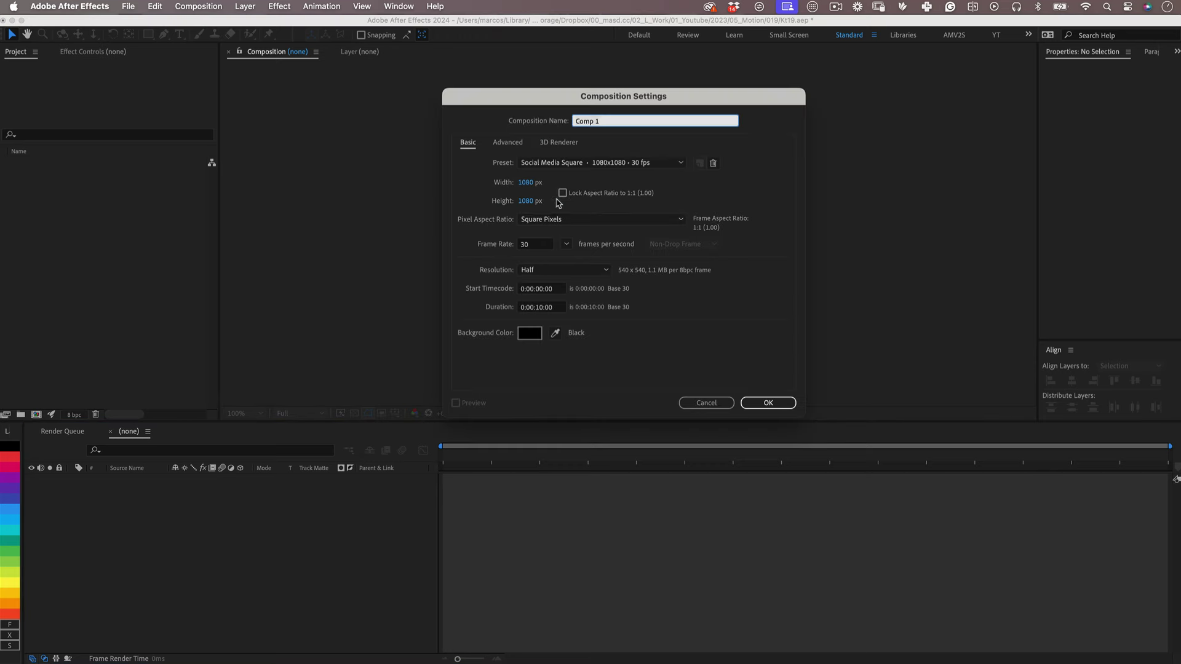
pyautogui.write('Kinetic_type_018')
pyautogui.click(526, 182)
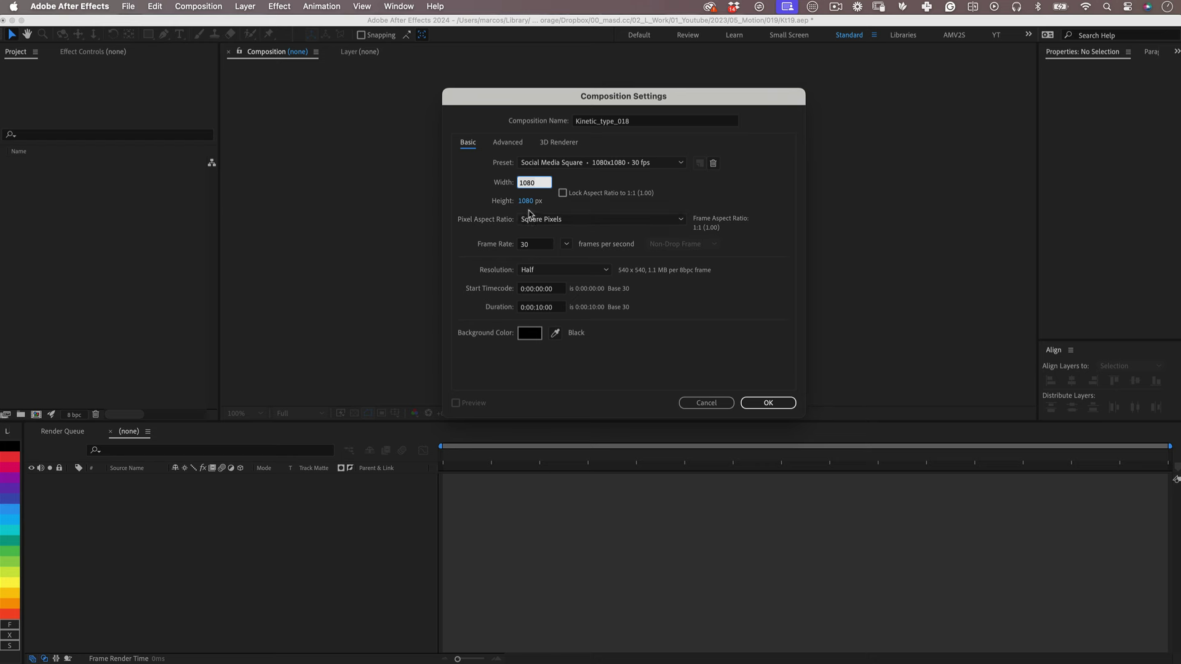
pyautogui.press('Tab')
pyautogui.press('Tab')
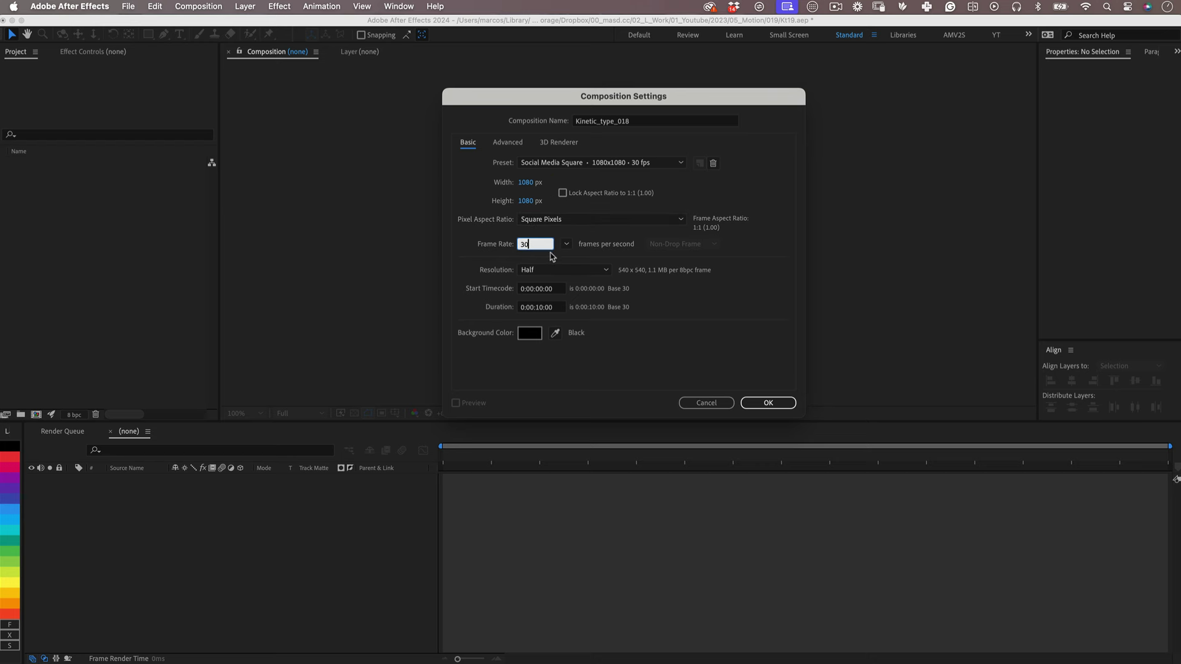
pyautogui.click(561, 308)
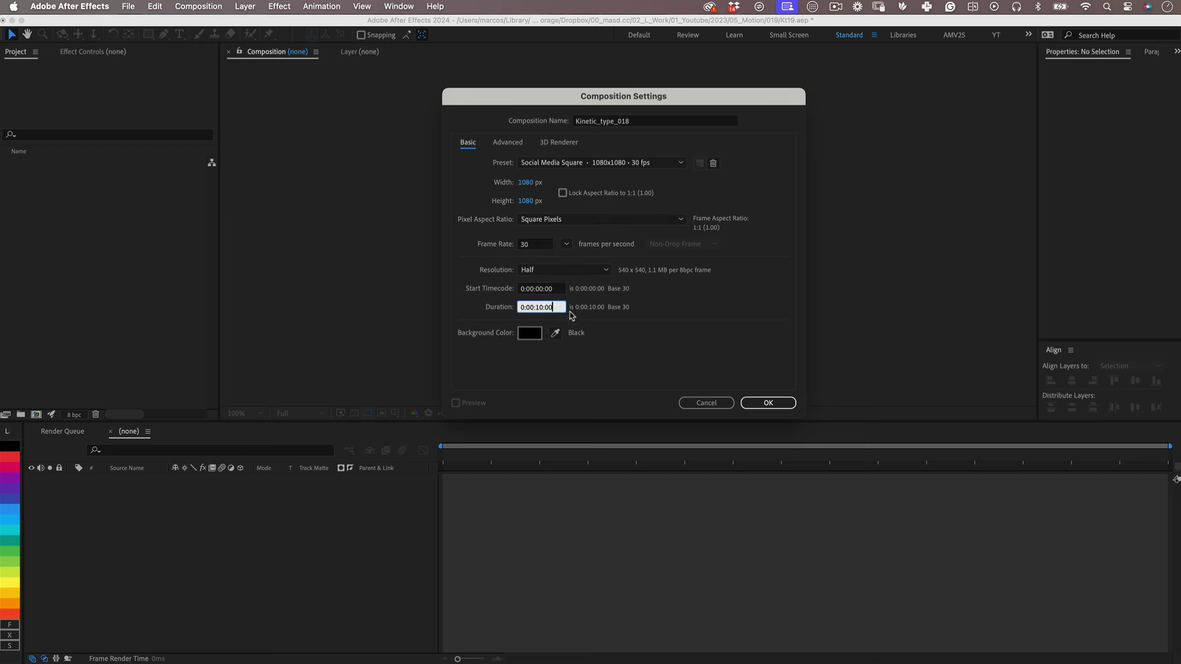
pyautogui.click(768, 403)
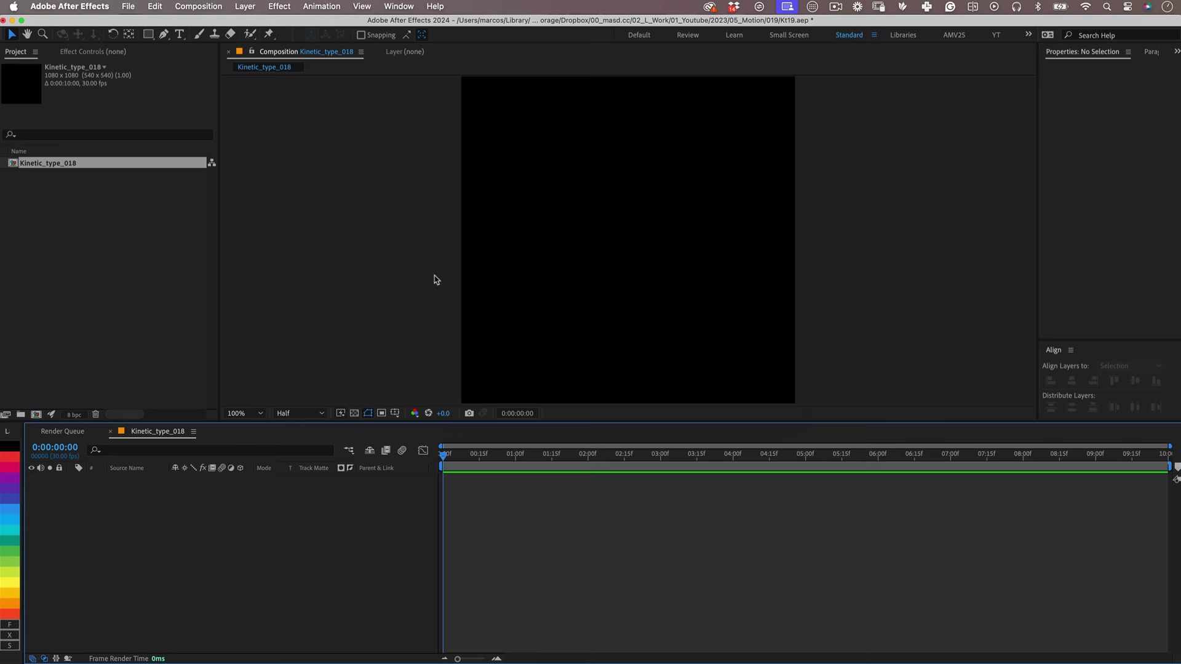
# Add the word DONE as a text layer centred in the composition
pyautogui.click(180, 34)
pyautogui.click(562, 237)
pyautogui.write('DONE')
pyautogui.click(1072, 381)
pyautogui.click(1135, 381)
pyautogui.click(670, 520)
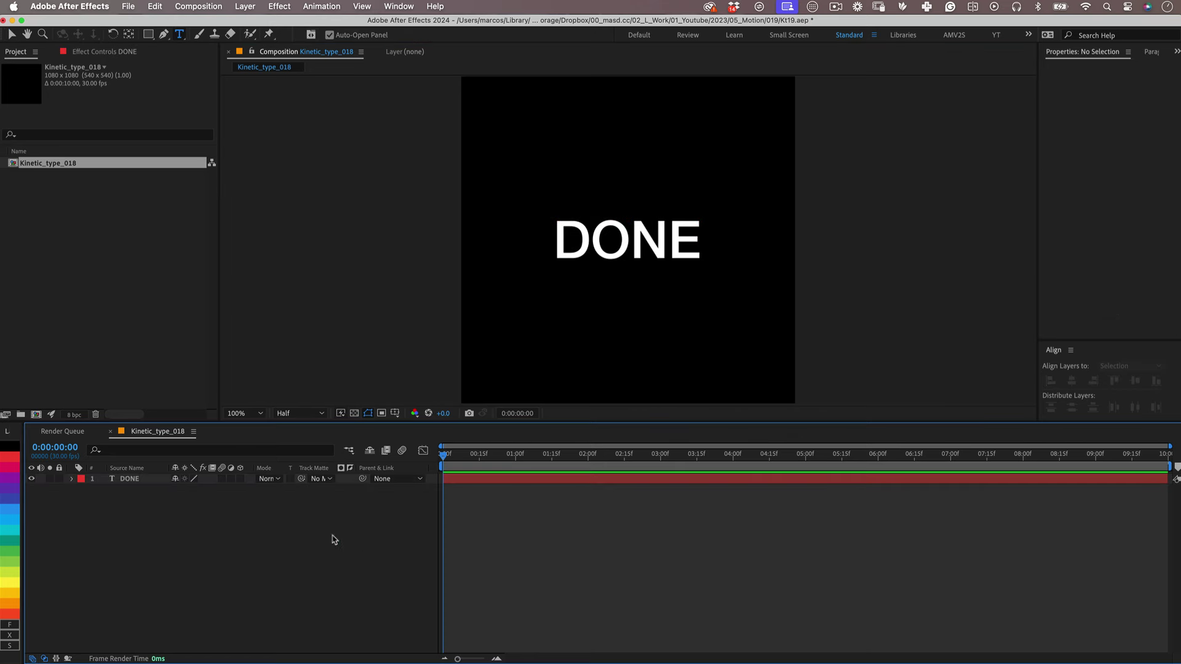
# Add a new shape layer and move it below the DONE layer
pyautogui.rightClick(223, 521)
pyautogui.moveTo(306, 502)
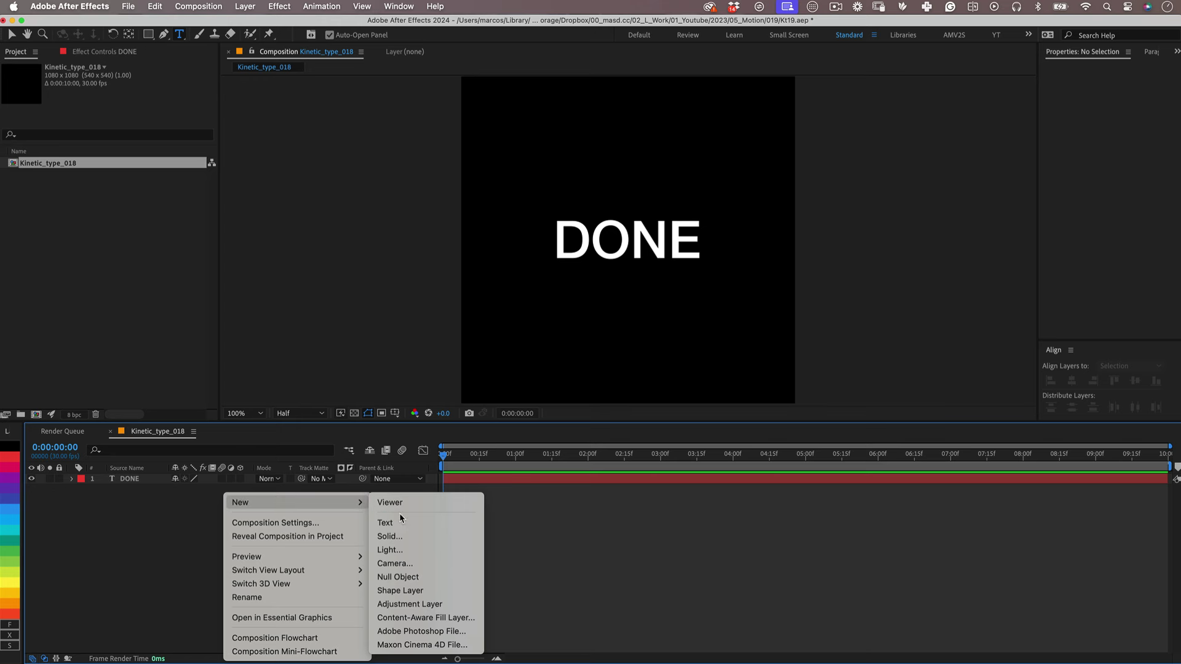
pyautogui.click(403, 591)
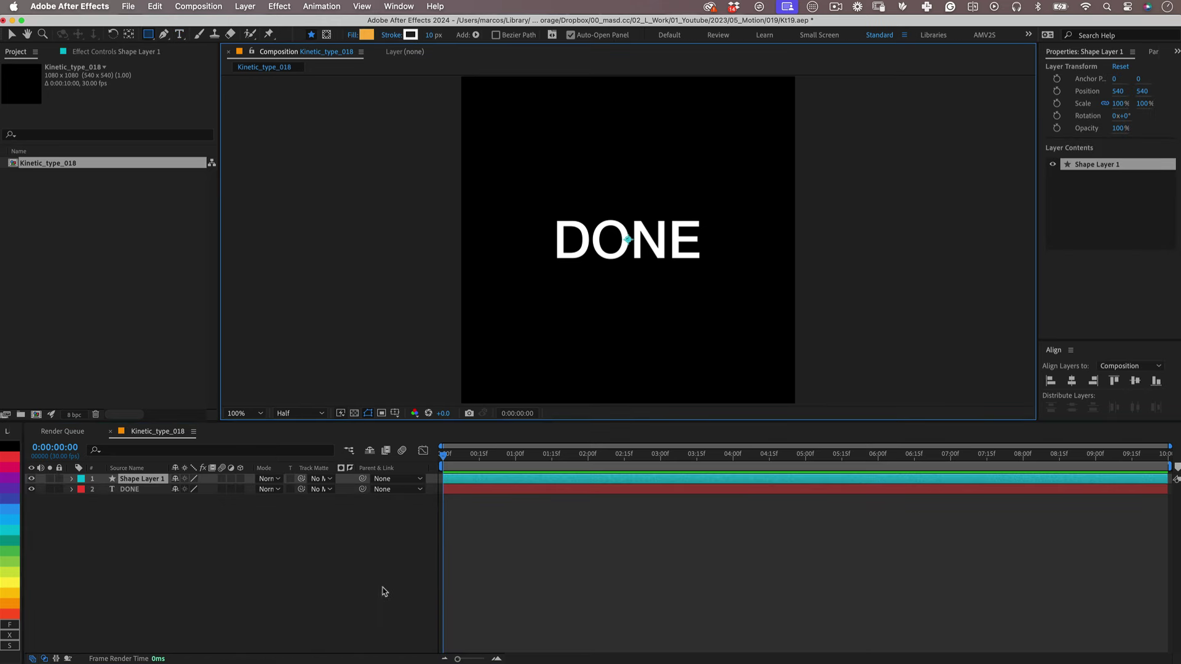
pyautogui.moveTo(140, 486); pyautogui.dragTo(143, 510)
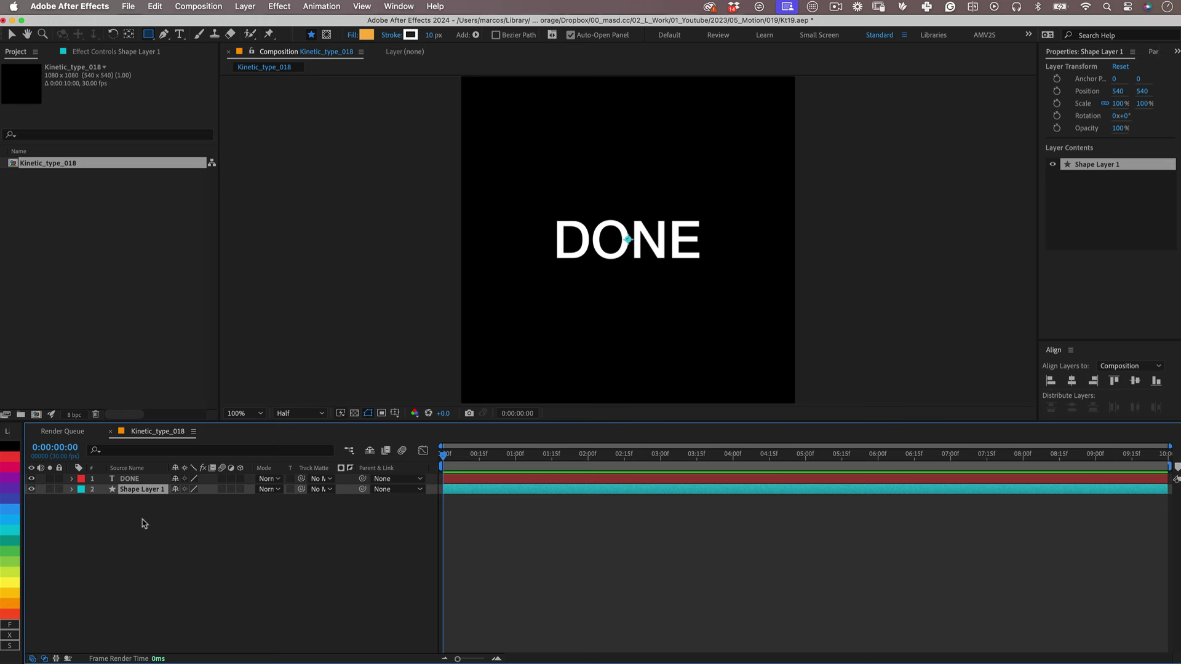
pyautogui.click(70, 490)
# Give the shape layer a rectangle path with a fill and a stroke
pyautogui.click(246, 501)
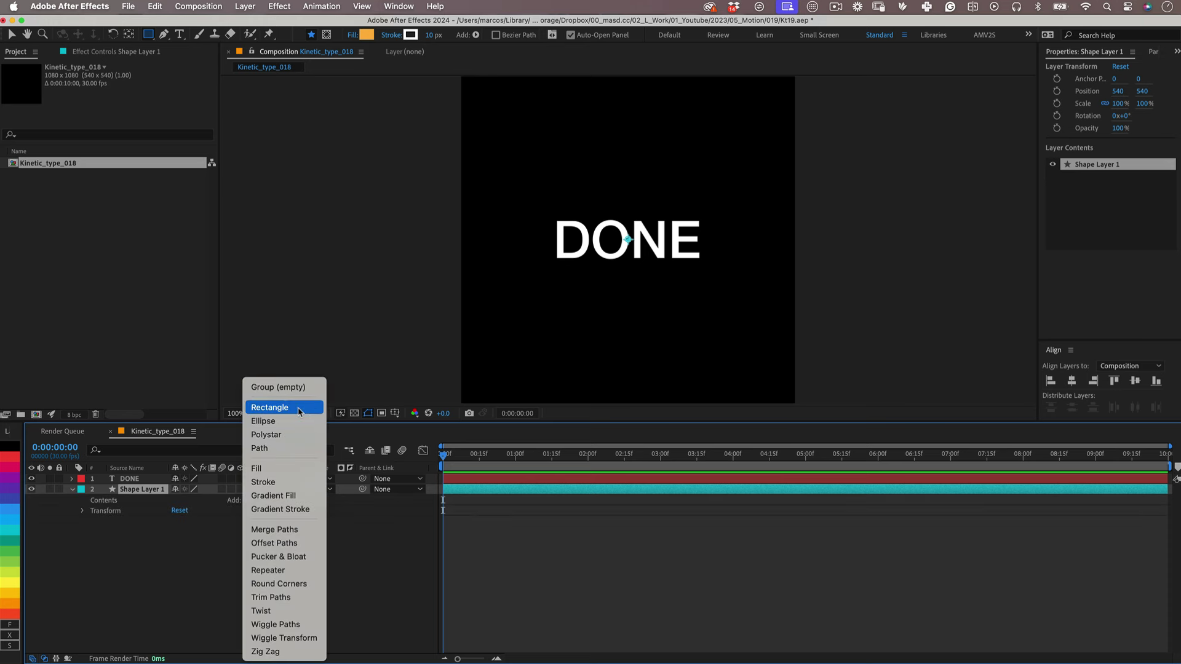
pyautogui.click(299, 410)
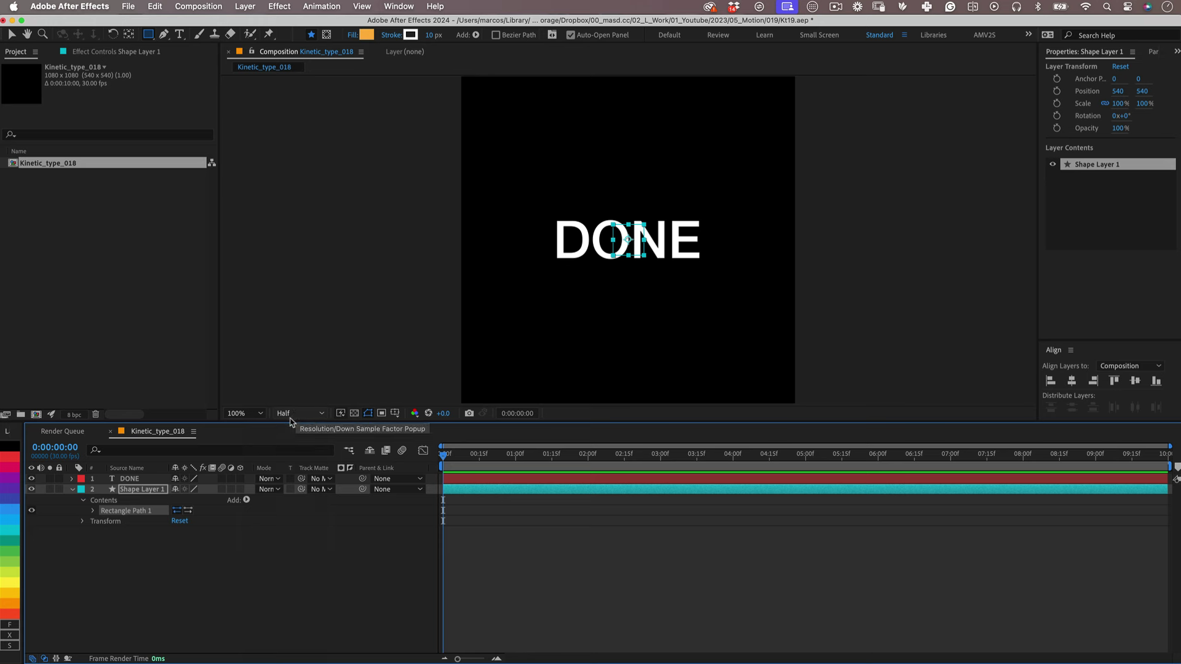
pyautogui.click(247, 500)
pyautogui.click(261, 470)
pyautogui.click(246, 501)
pyautogui.click(264, 481)
pyautogui.click(179, 588)
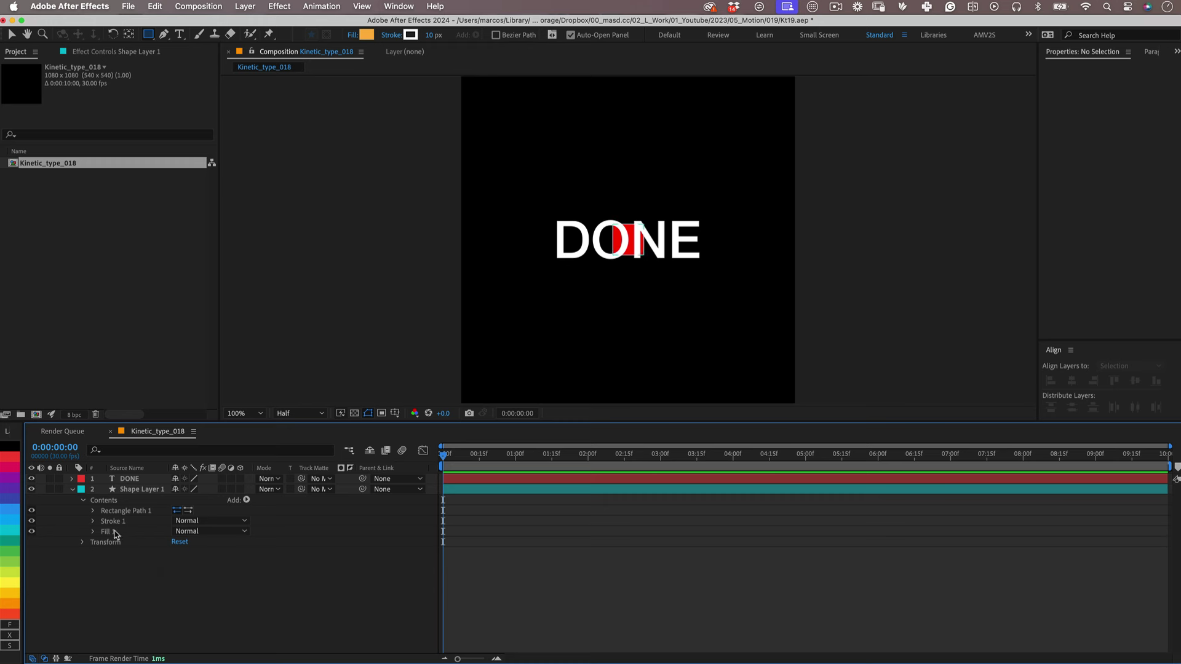
# Add a Size expression defining myText as the DONE layer and myRect via sourceRectAtTime(time,false)
pyautogui.click(94, 511)
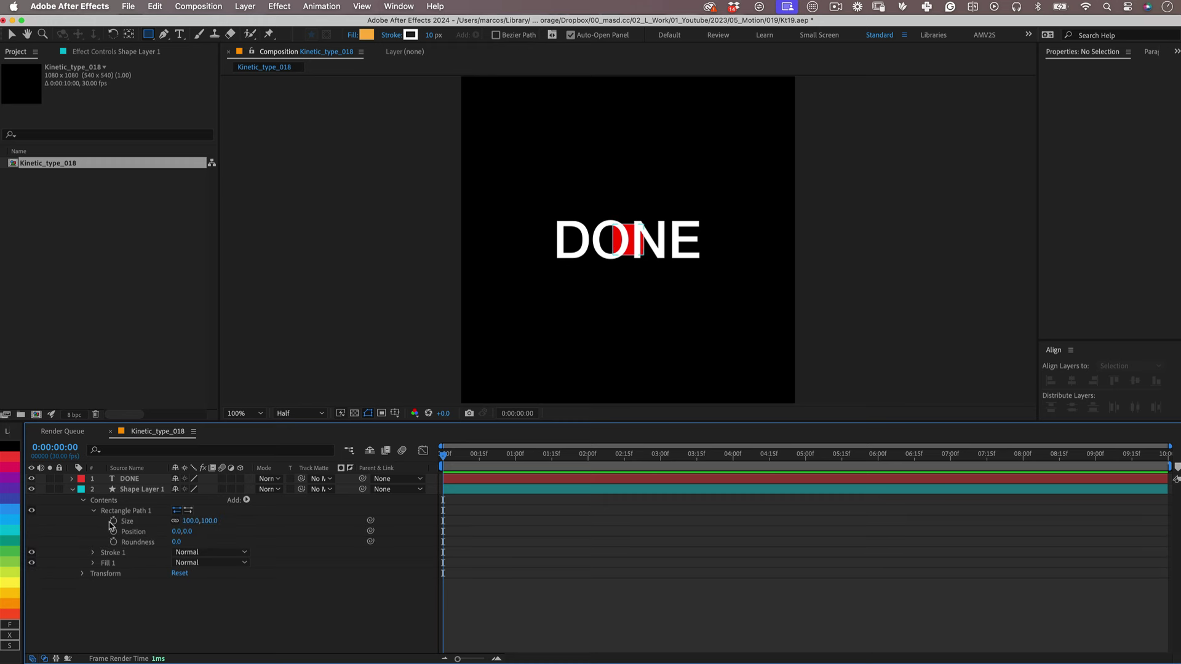
pyautogui.keyDown('alt'); pyautogui.click(113, 522); pyautogui.keyUp('alt')
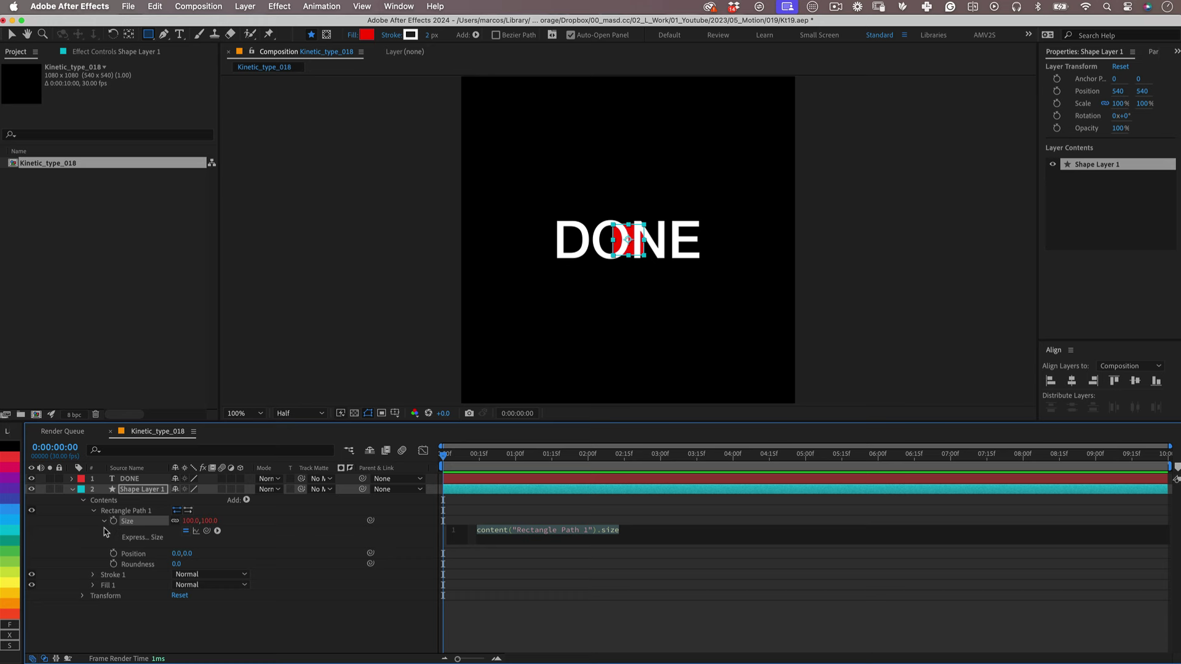
pyautogui.write('var myText =')
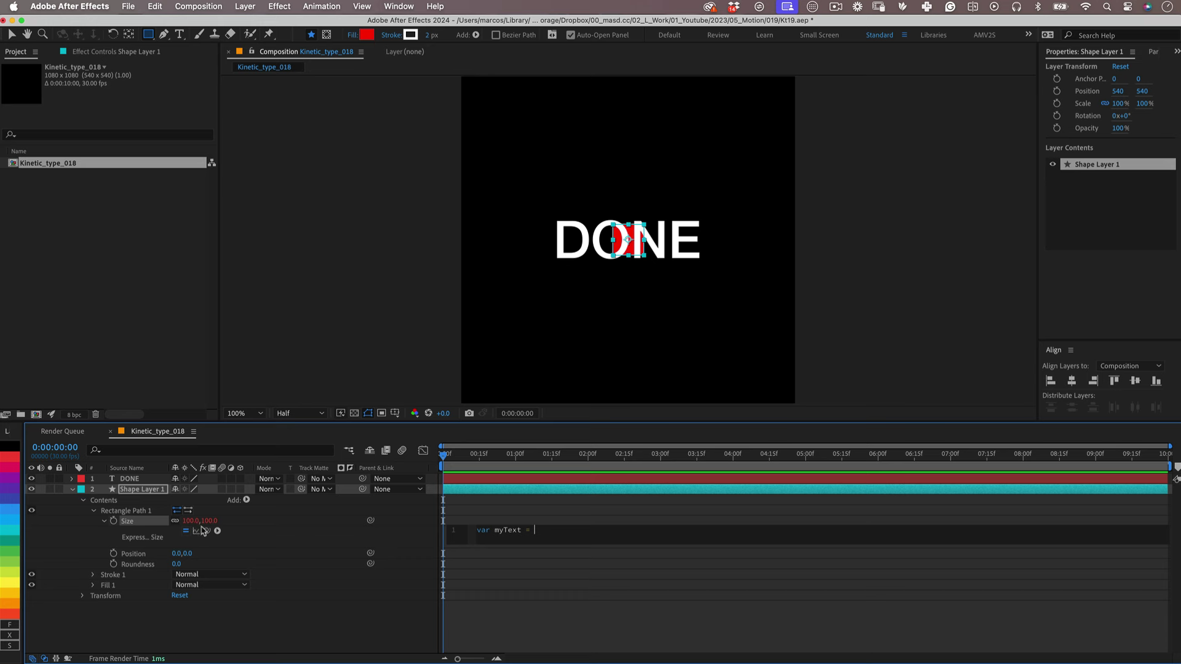
pyautogui.moveTo(207, 531); pyautogui.dragTo(131, 480)
pyautogui.press('Return')
pyautogui.write('var myRect =')
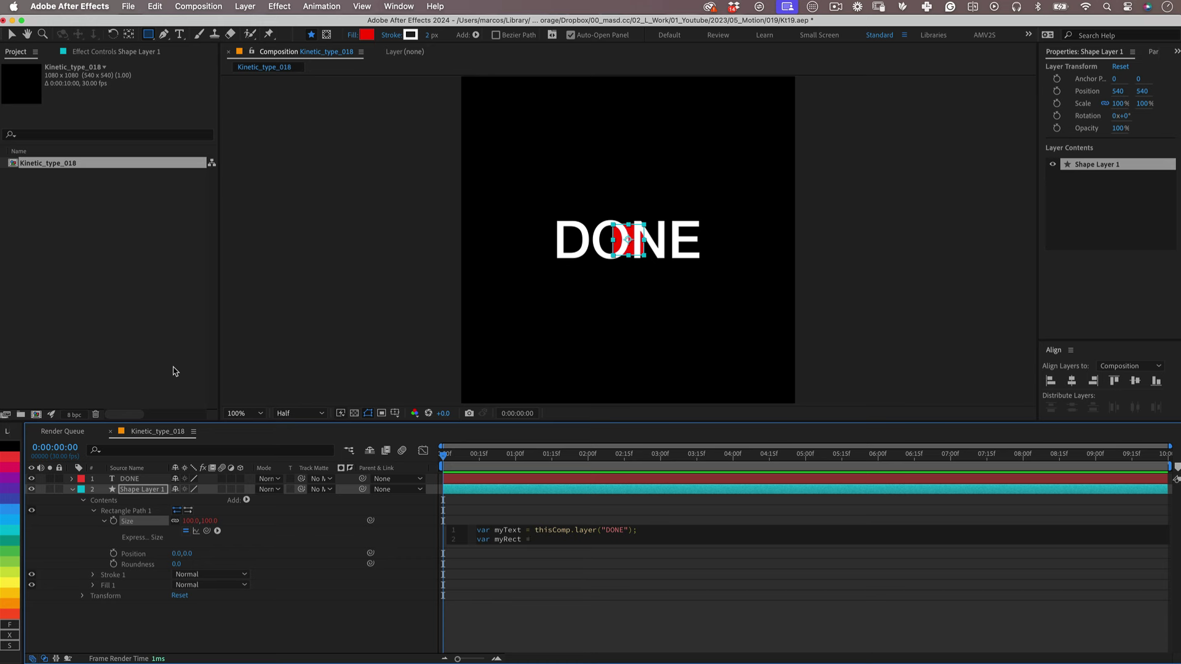
pyautogui.write(' myText.sourceRectAtTime()time,fal')
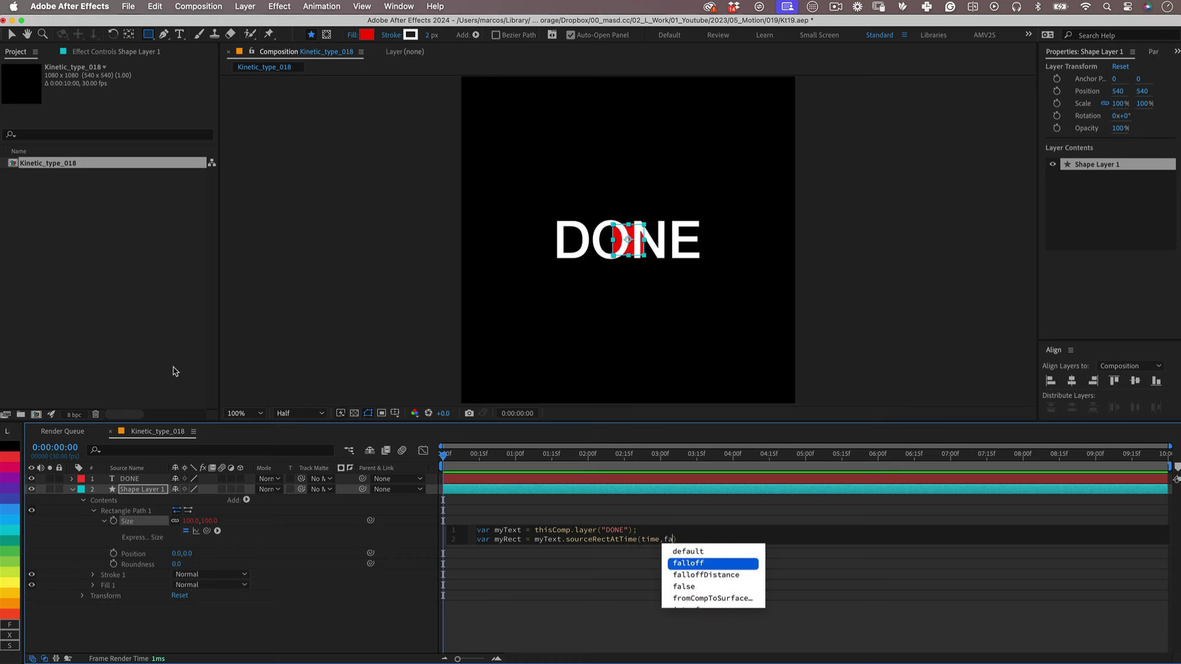
pyautogui.write('se')
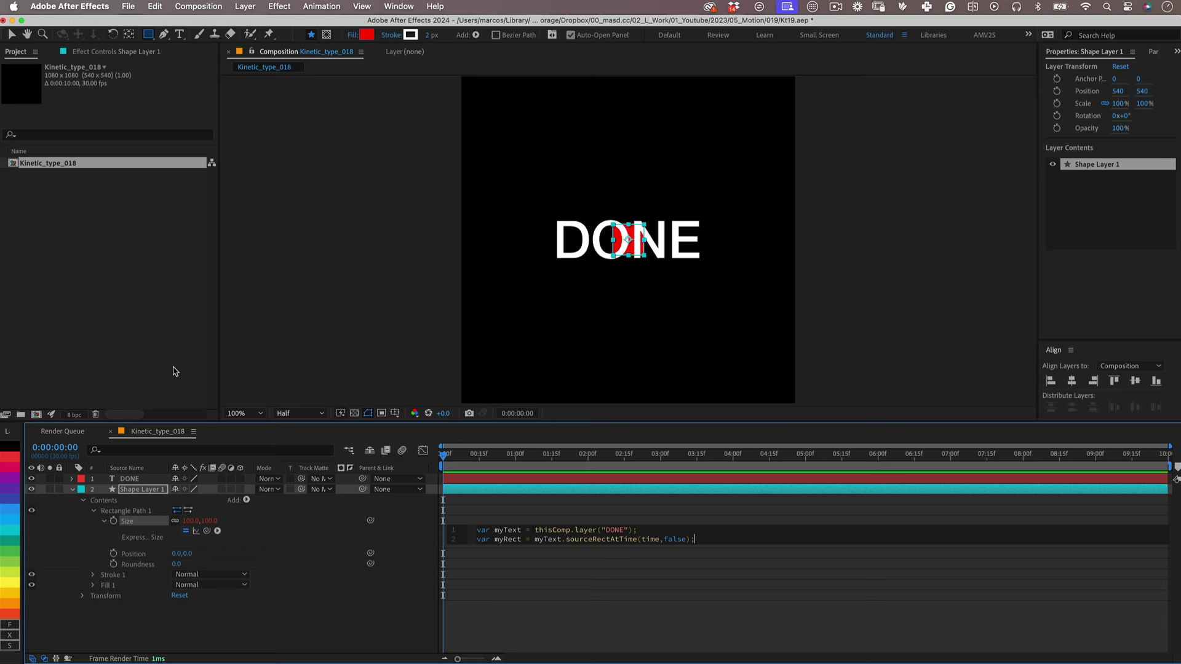
# Add myWidth and myHeight lines and return [myWidth+25, myHeight+25] as the rectangle size
pyautogui.press('Return')
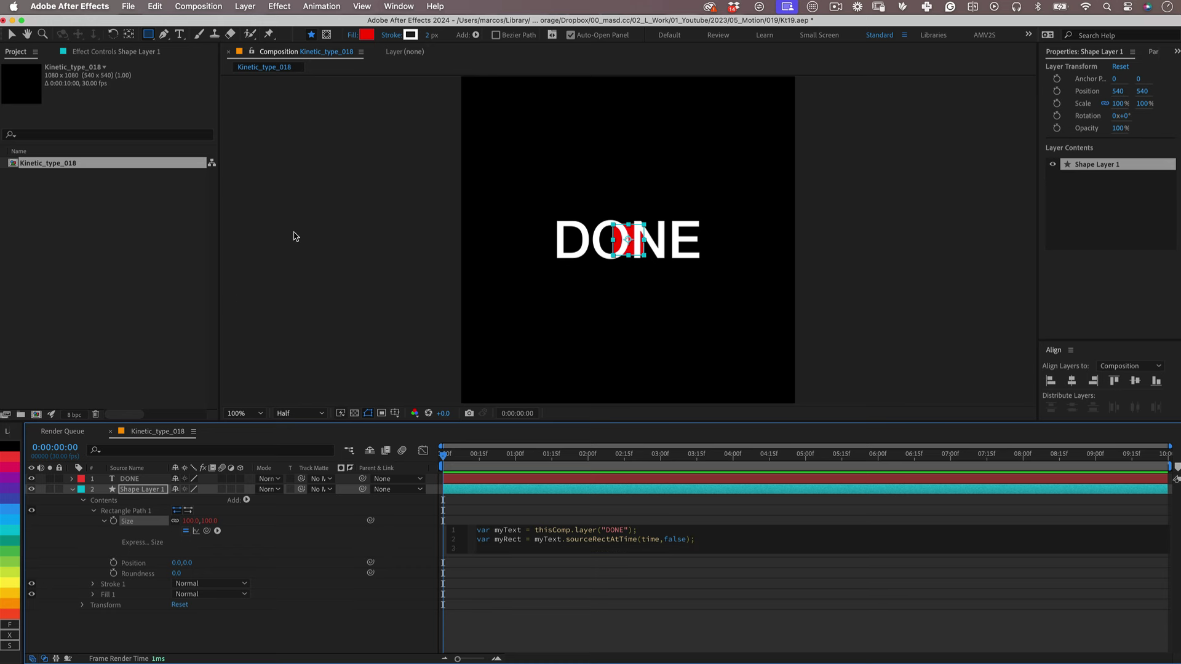
pyautogui.write('var myWidth = myRect.width;')
pyautogui.press('Return')
pyautogui.write('var myHeight ')
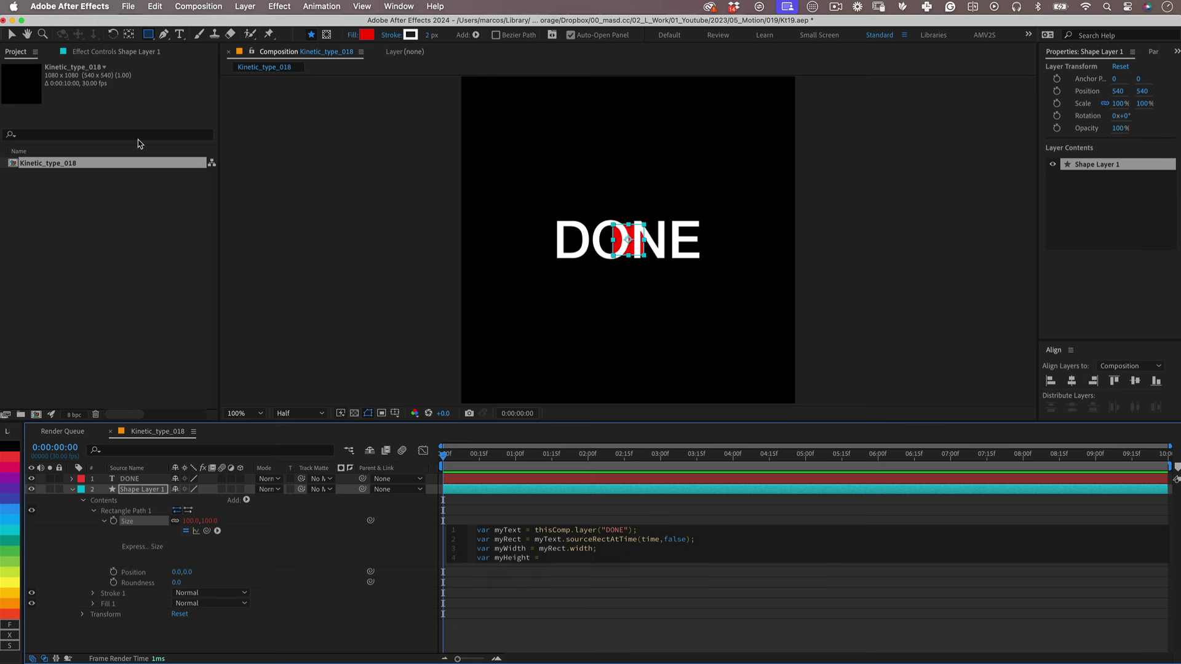
pyautogui.write('= myRect.height;')
pyautogui.press('Return')
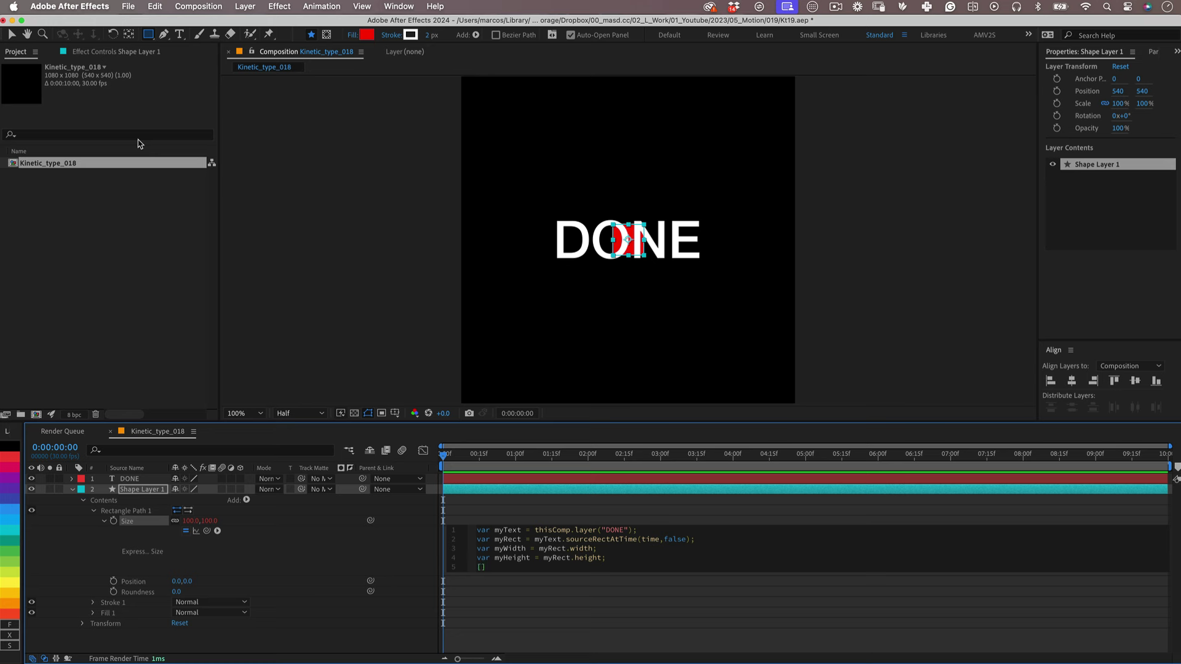
pyautogui.write('[myWidth]')
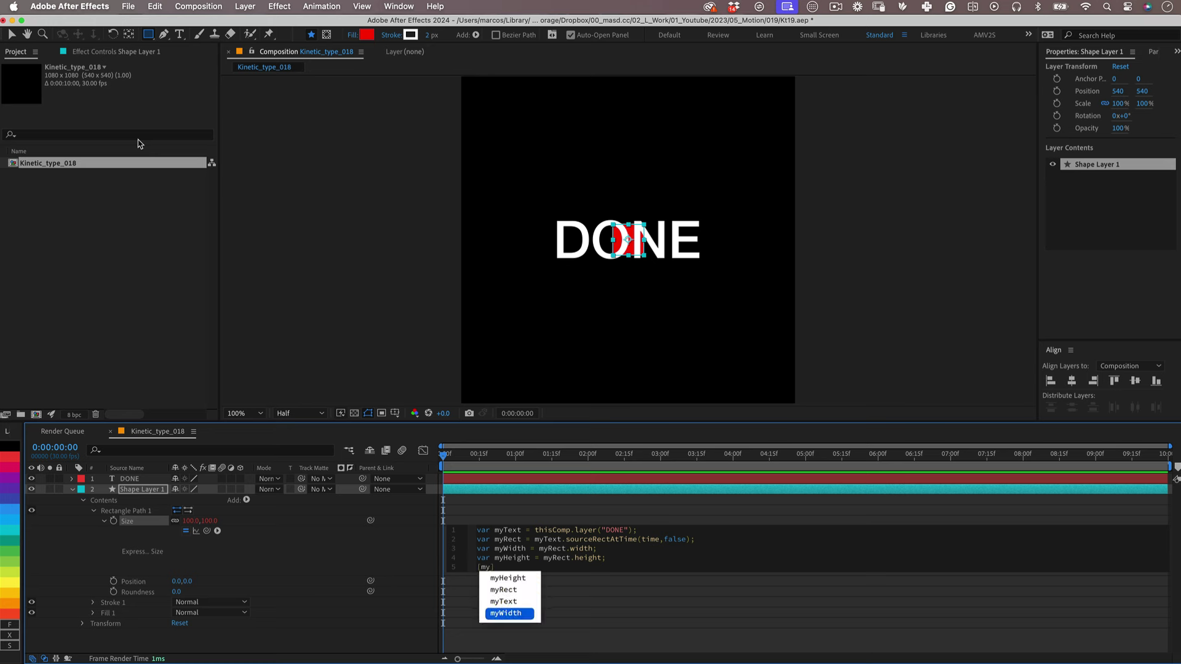
pyautogui.write('+25,myHeight+25')
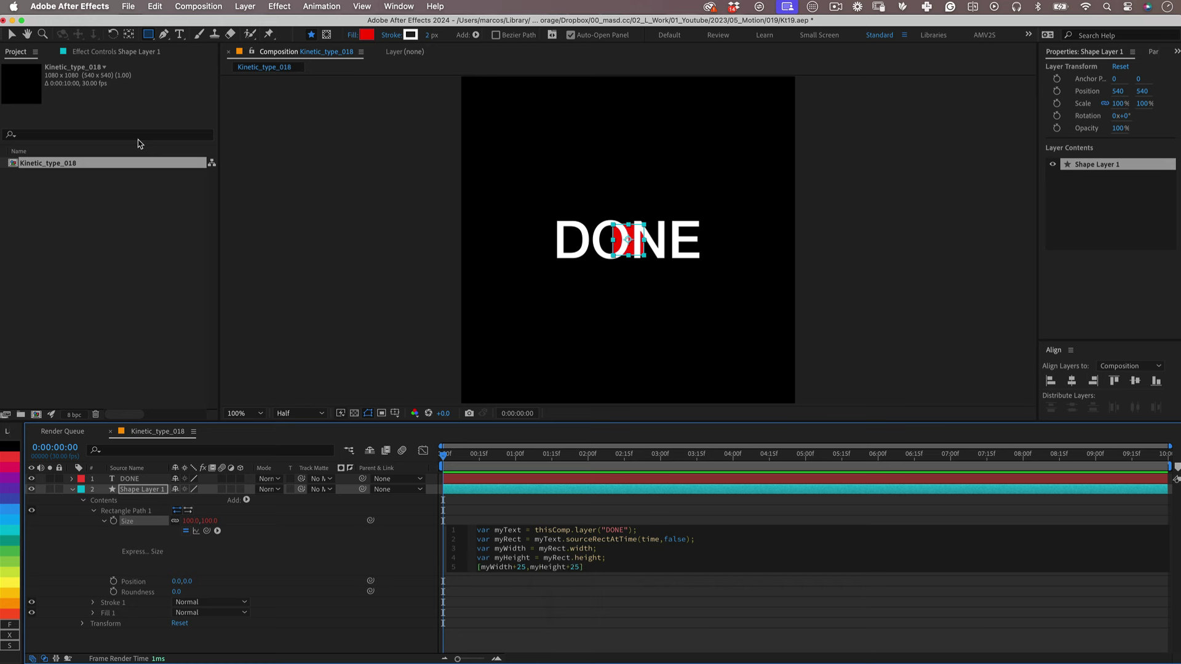
pyautogui.click(314, 549)
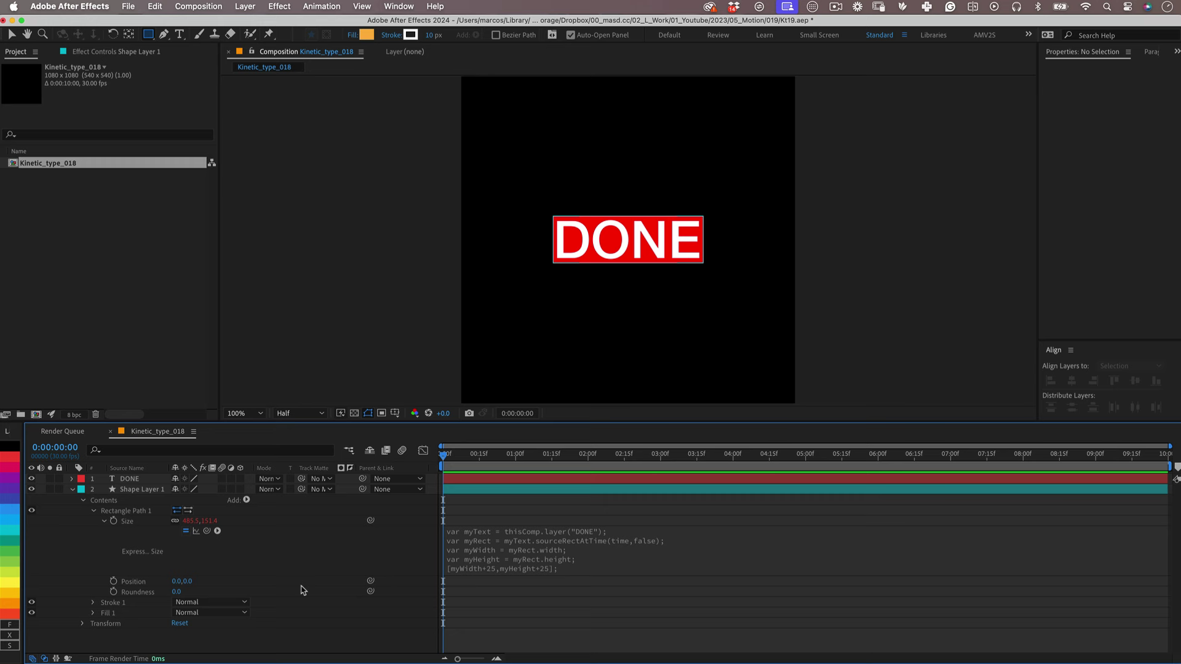
# Set the rectangle's stroke colour to near-black 040404
pyautogui.click(93, 511)
pyautogui.click(93, 521)
pyautogui.click(178, 541)
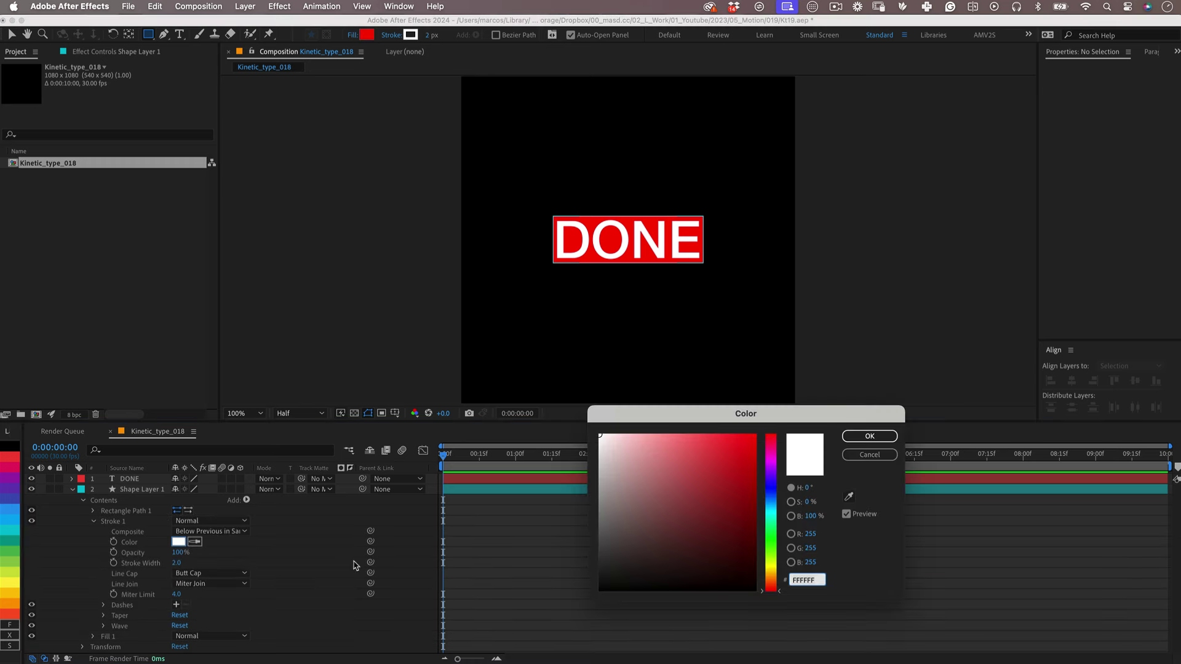
pyautogui.click(607, 592)
pyautogui.click(869, 437)
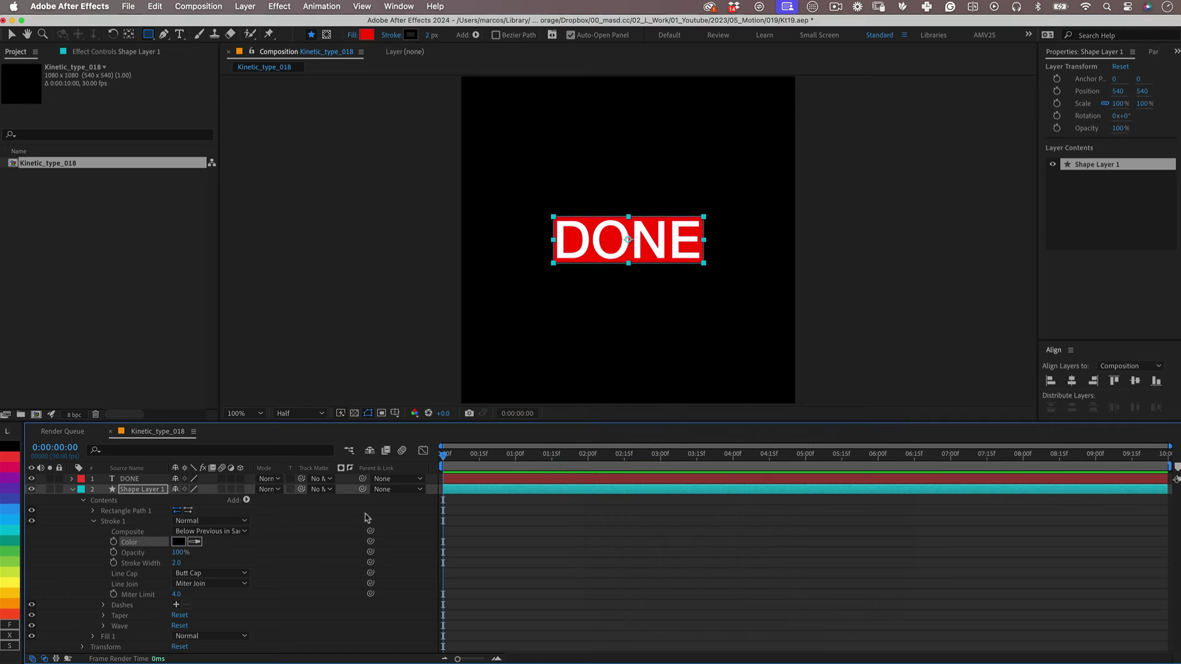
pyautogui.click(93, 520)
# Change the box fill to purple 5F27D7 and set a Color keyframe at 0:00
pyautogui.click(94, 532)
pyautogui.click(178, 562)
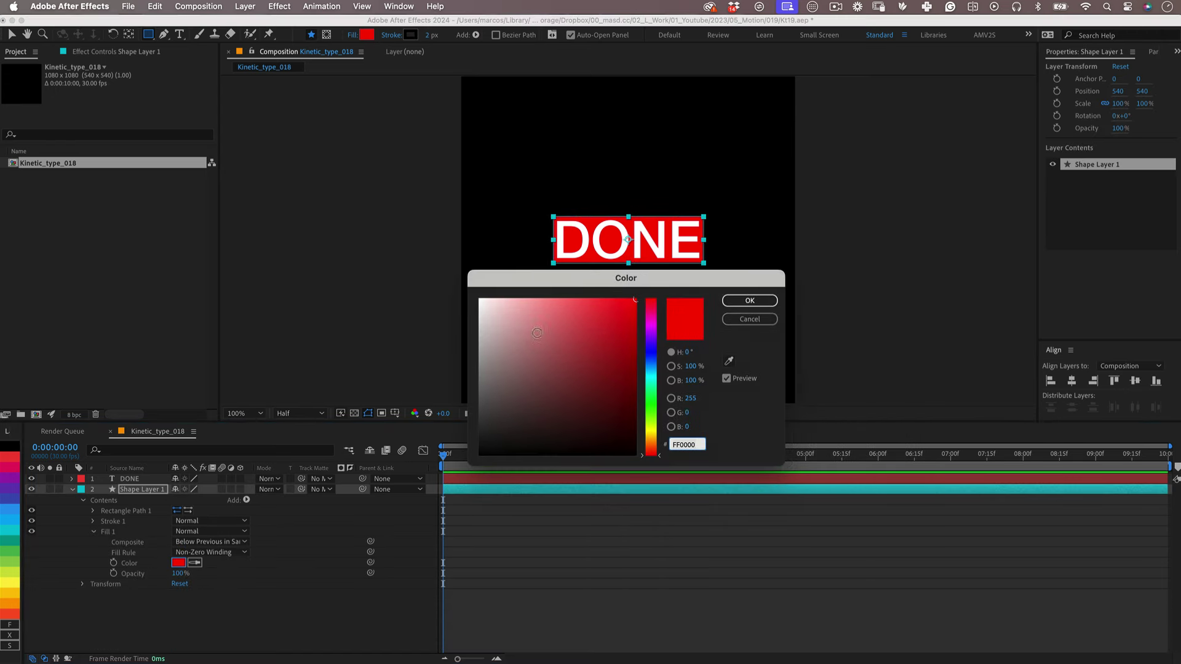
pyautogui.moveTo(656, 354); pyautogui.dragTo(653, 342)
pyautogui.click(603, 317)
pyautogui.click(607, 323)
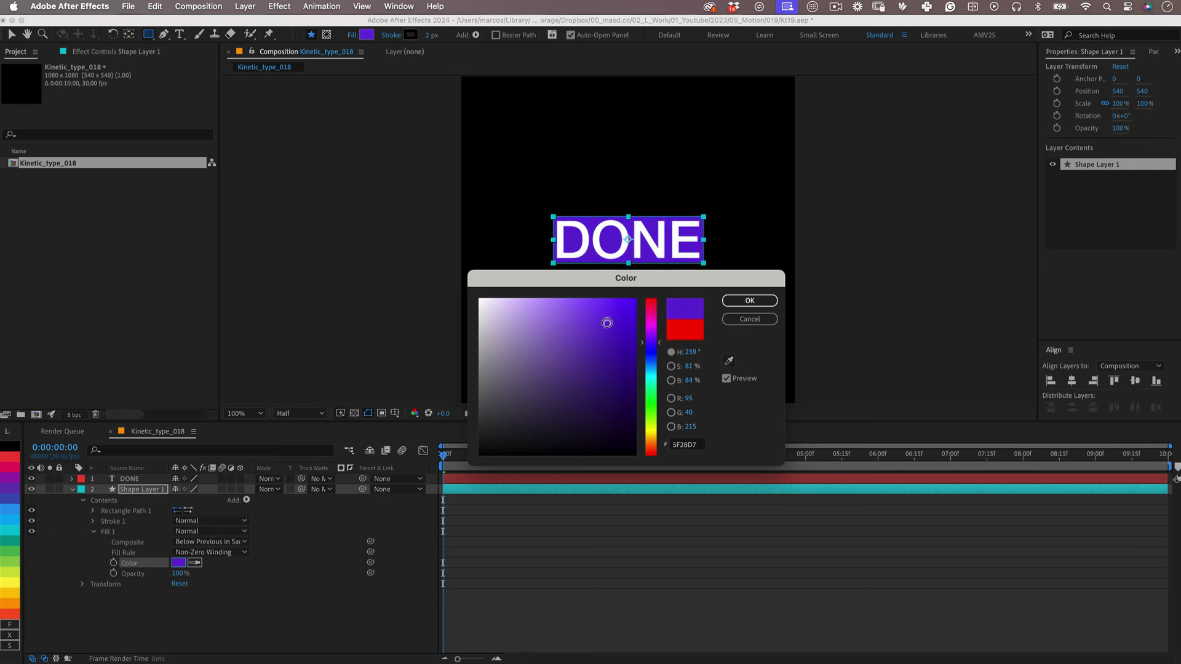
pyautogui.click(749, 301)
pyautogui.click(113, 563)
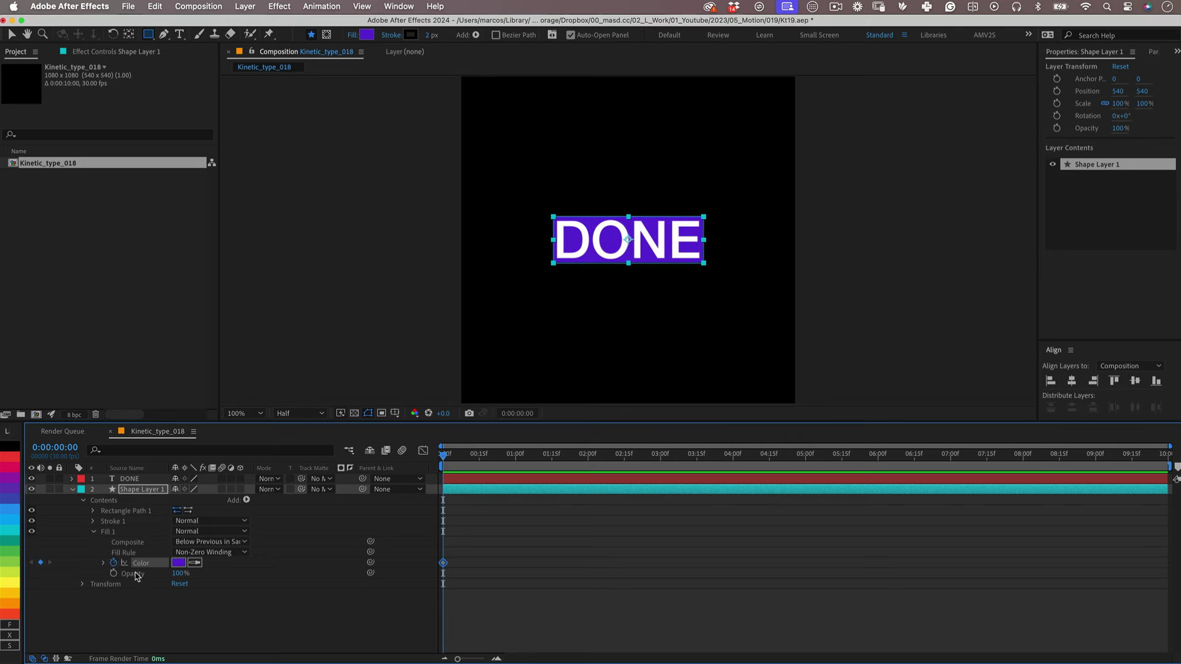
# Make the DONE text fill black
pyautogui.click(73, 489)
pyautogui.doubleClick(114, 479)
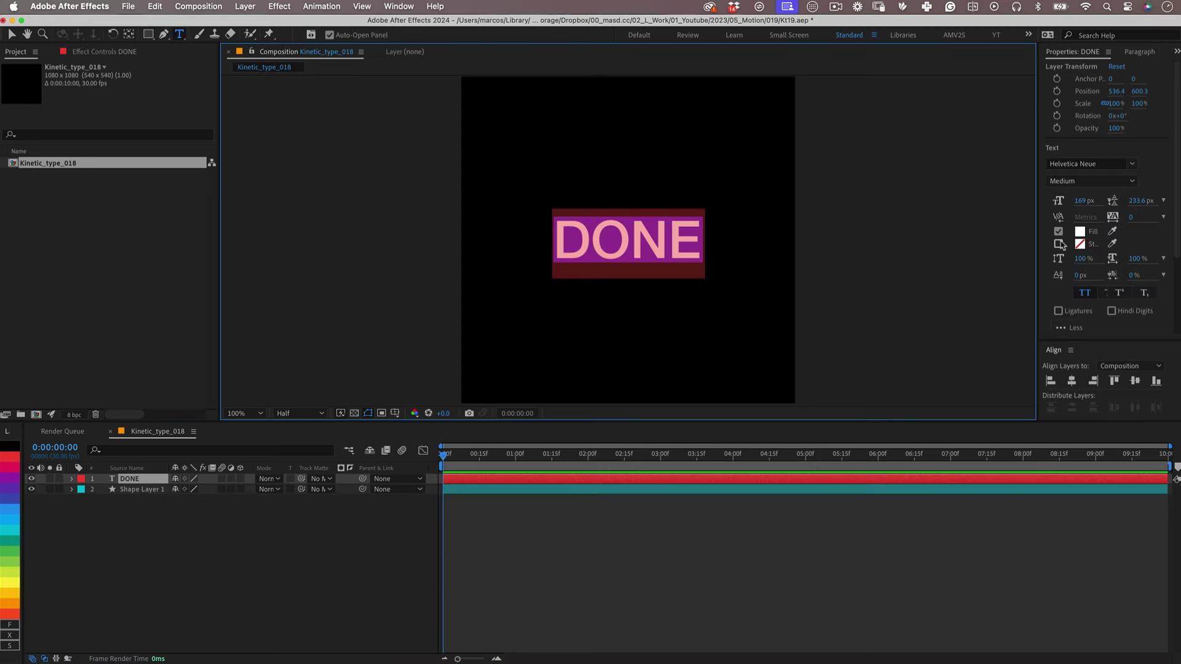
pyautogui.click(1080, 232)
pyautogui.moveTo(508, 440); pyautogui.dragTo(445, 480)
pyautogui.click(747, 302)
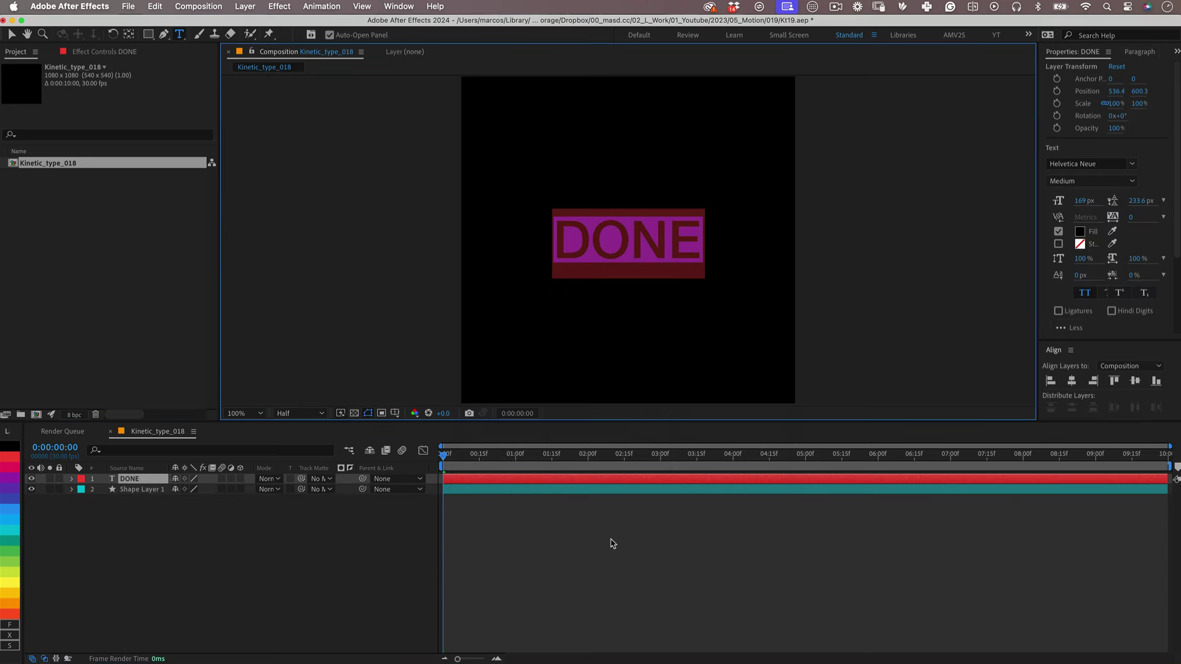
pyautogui.press('Escape')
# Keyframe DONE's Source Text at 0:00 and change the word to IS at 2:00
pyautogui.click(71, 479)
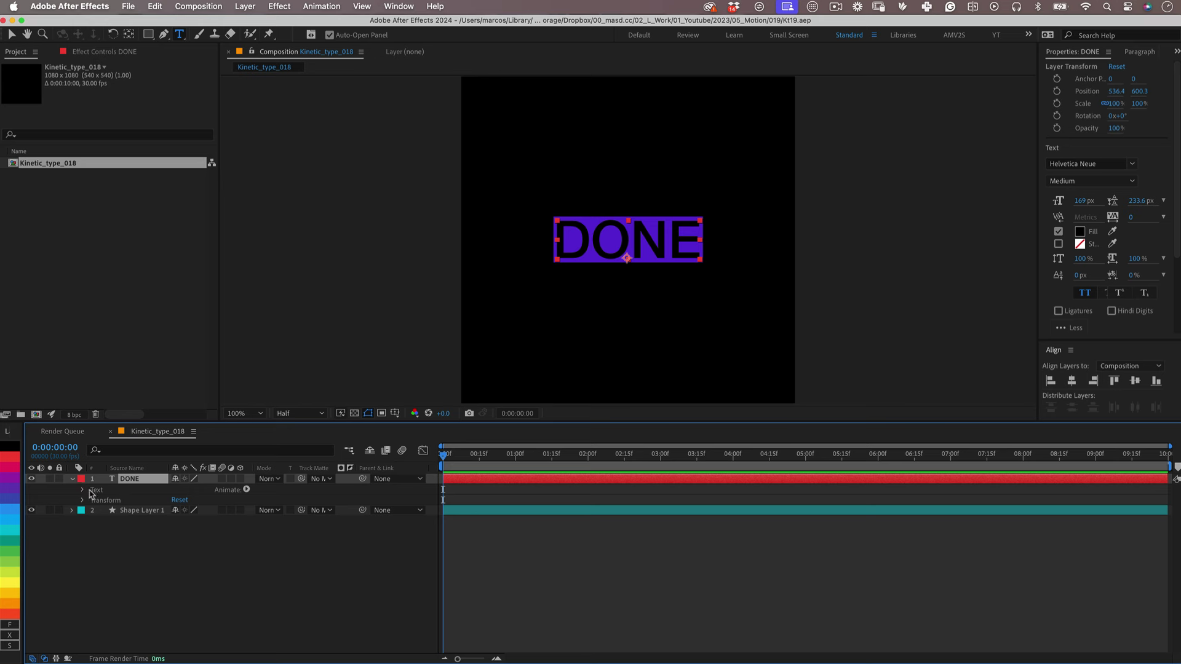
pyautogui.click(84, 489)
pyautogui.click(141, 500)
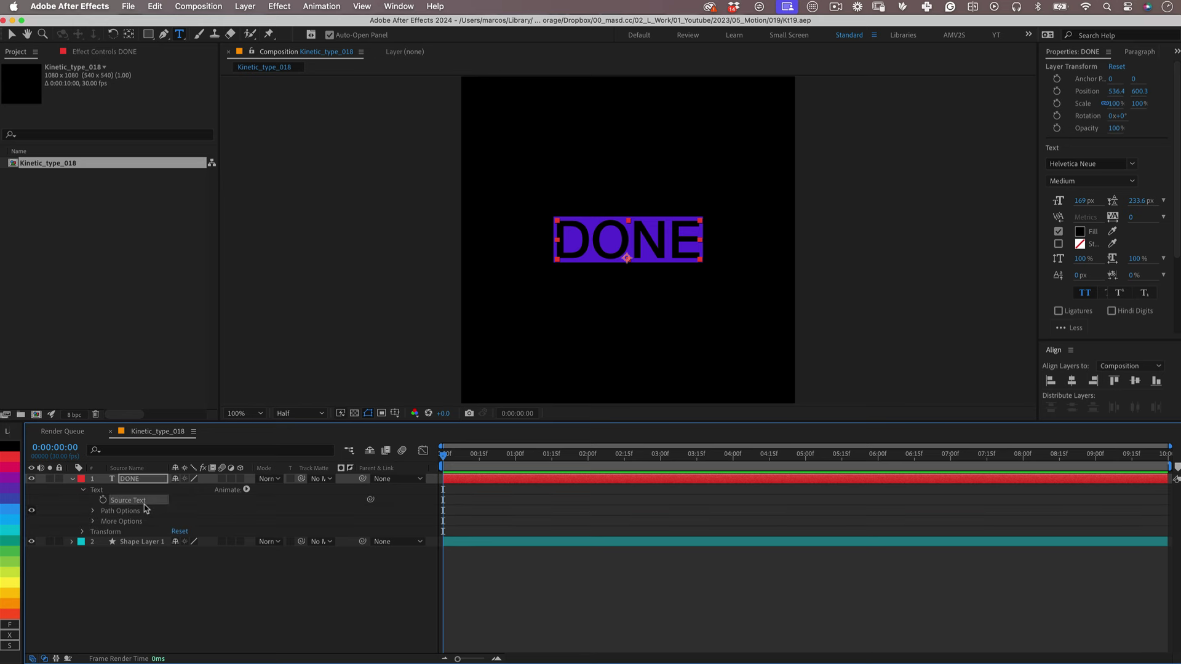
pyautogui.click(104, 500)
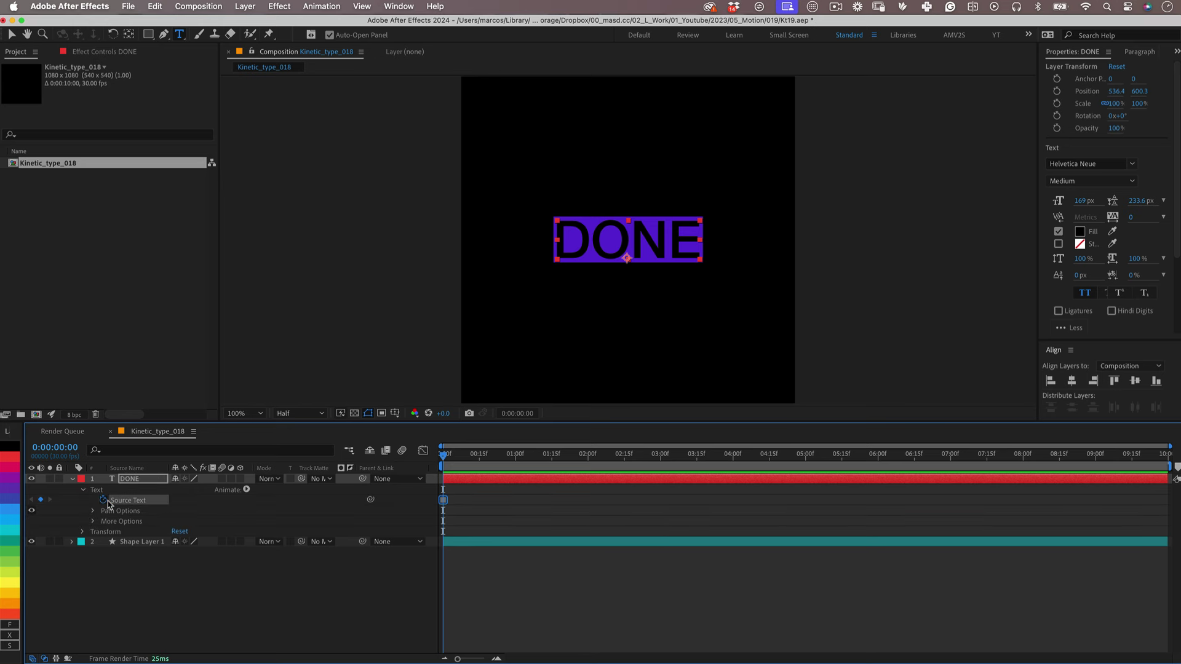
pyautogui.moveTo(448, 455); pyautogui.dragTo(588, 455)
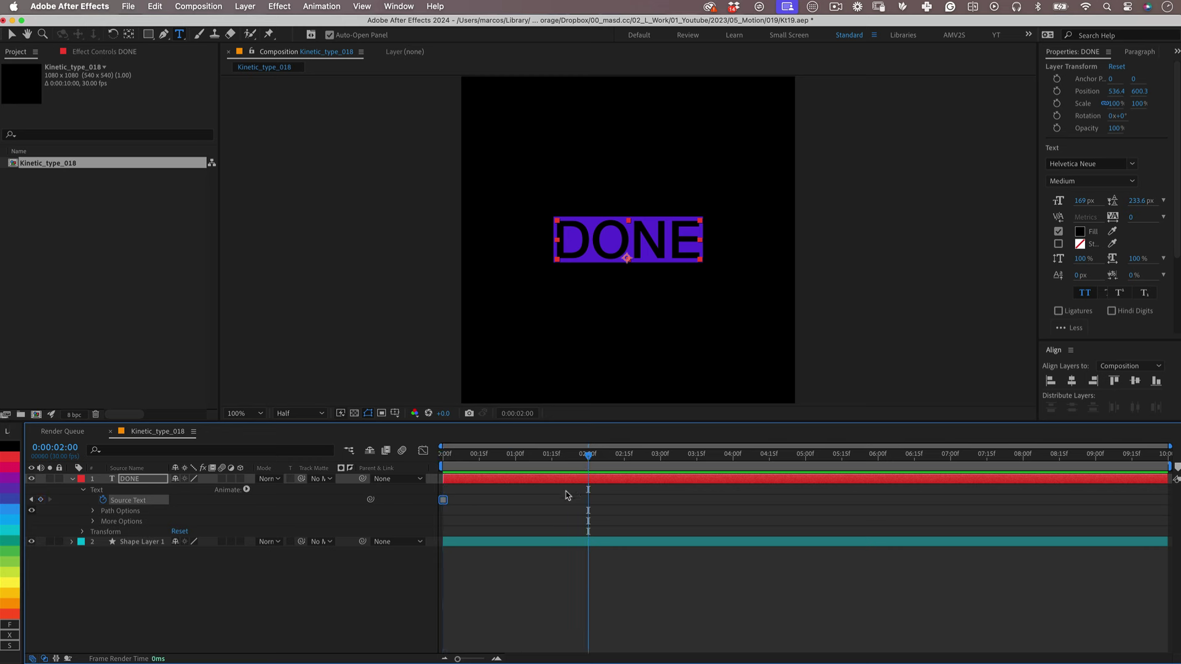
pyautogui.doubleClick(597, 481)
pyautogui.write('IS')
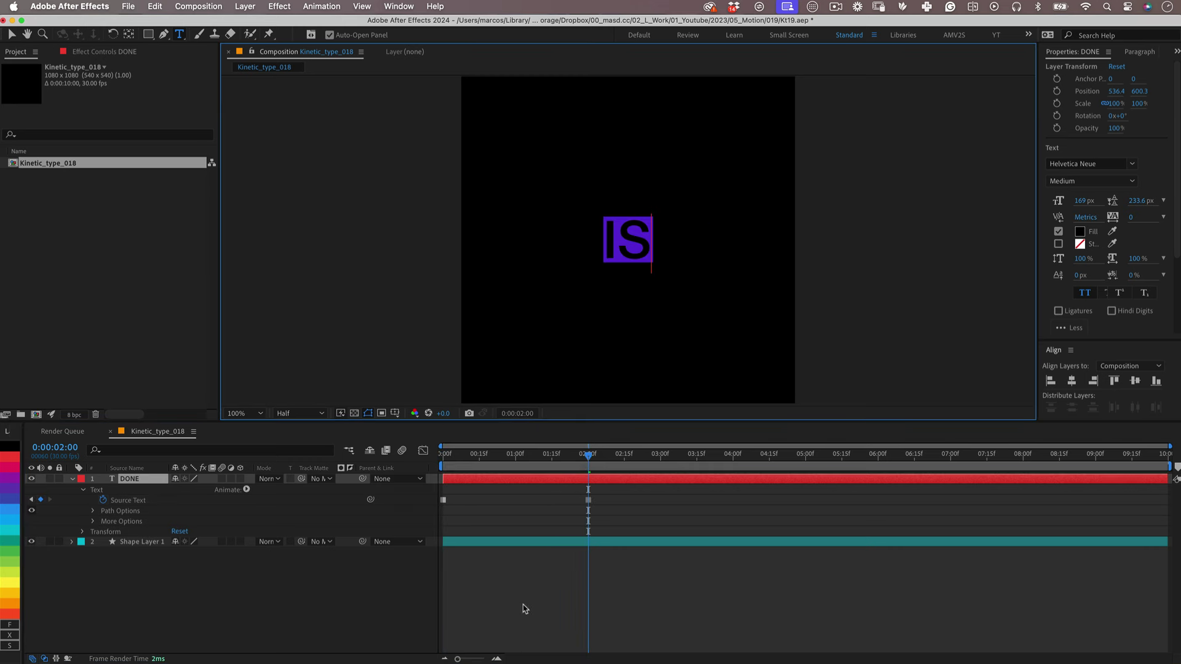
pyautogui.click(543, 599)
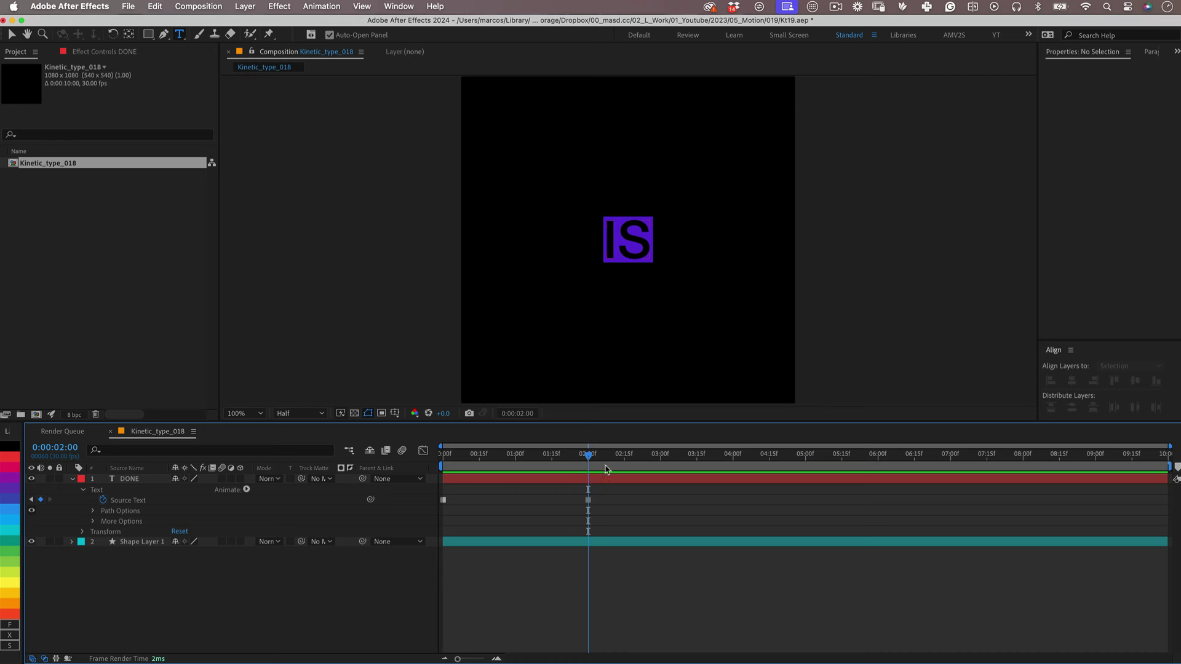
# Change the word to BETTER at 4:00 and THAN at 6:00
pyautogui.moveTo(597, 457); pyautogui.dragTo(736, 503)
pyautogui.doubleClick(734, 479)
pyautogui.write('BETTER')
pyautogui.click(793, 590)
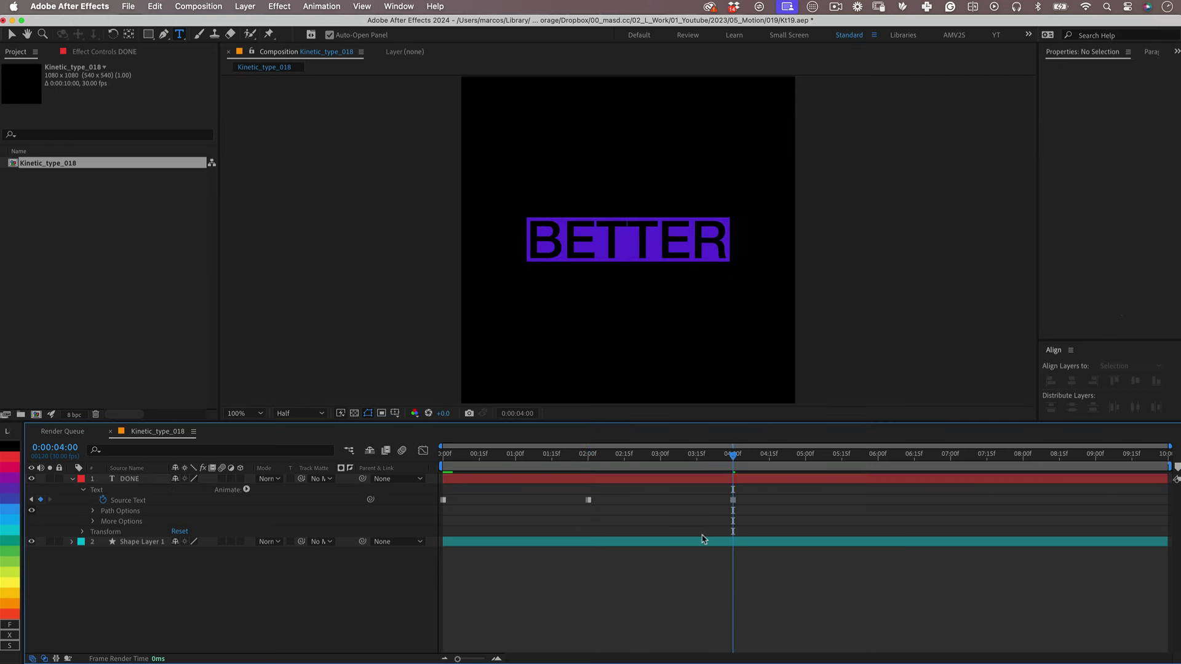
pyautogui.moveTo(734, 456); pyautogui.dragTo(1022, 464)
pyautogui.doubleClick(846, 480)
pyautogui.write('THAN')
pyautogui.click(901, 455)
# Change the word to PERFECT at 8:00 and back to DONE at 9:29
pyautogui.doubleClick(964, 479)
pyautogui.write('PERFECT')
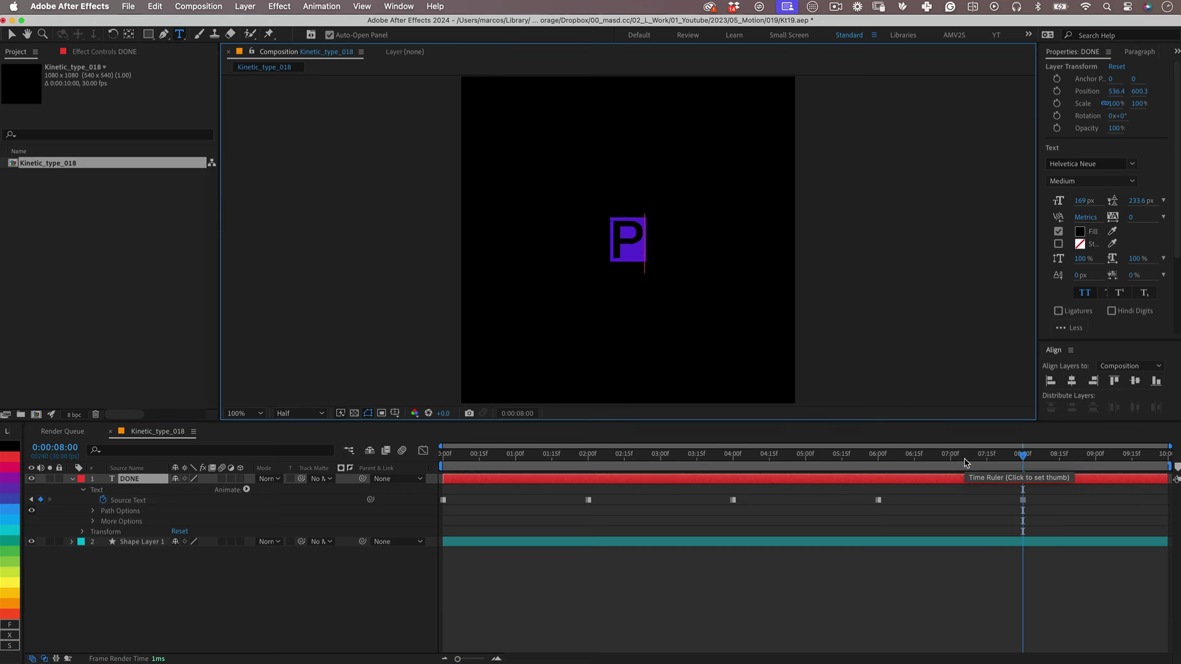
pyautogui.click(1165, 455)
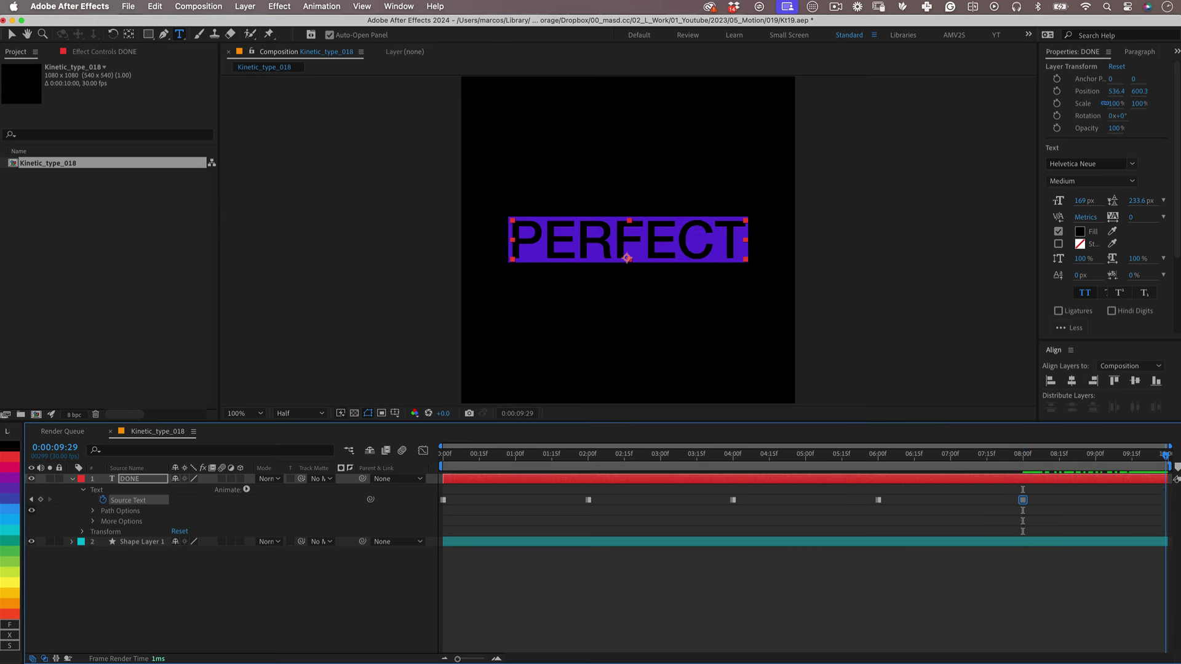
pyautogui.doubleClick(622, 234)
pyautogui.write('DONE')
pyautogui.click(571, 599)
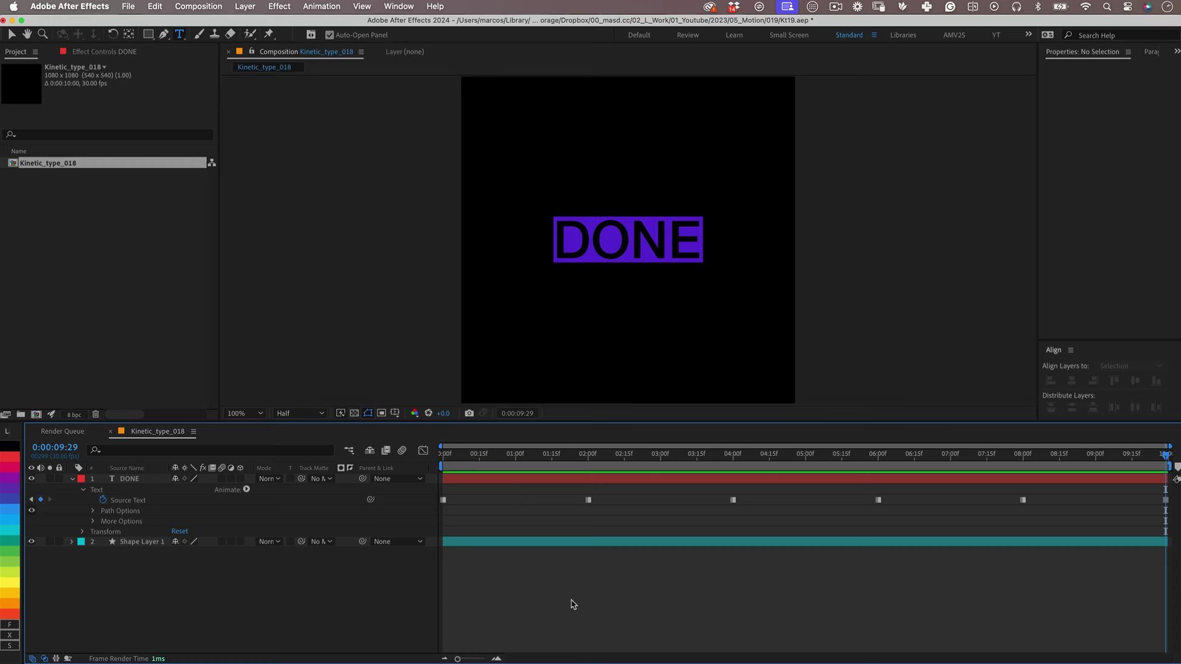
pyautogui.press('Home')
pyautogui.click(141, 541)
# Key the box fill colour to gold at 2:00 and a new colour at 4:00
pyautogui.press('u')
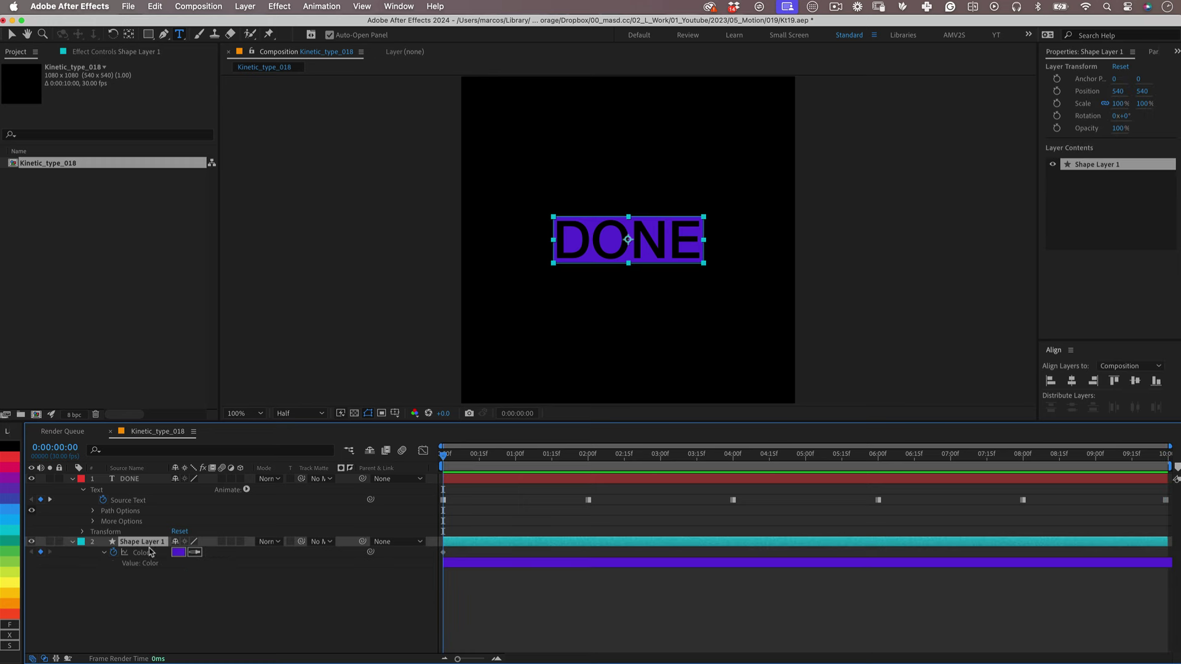
pyautogui.press('k')
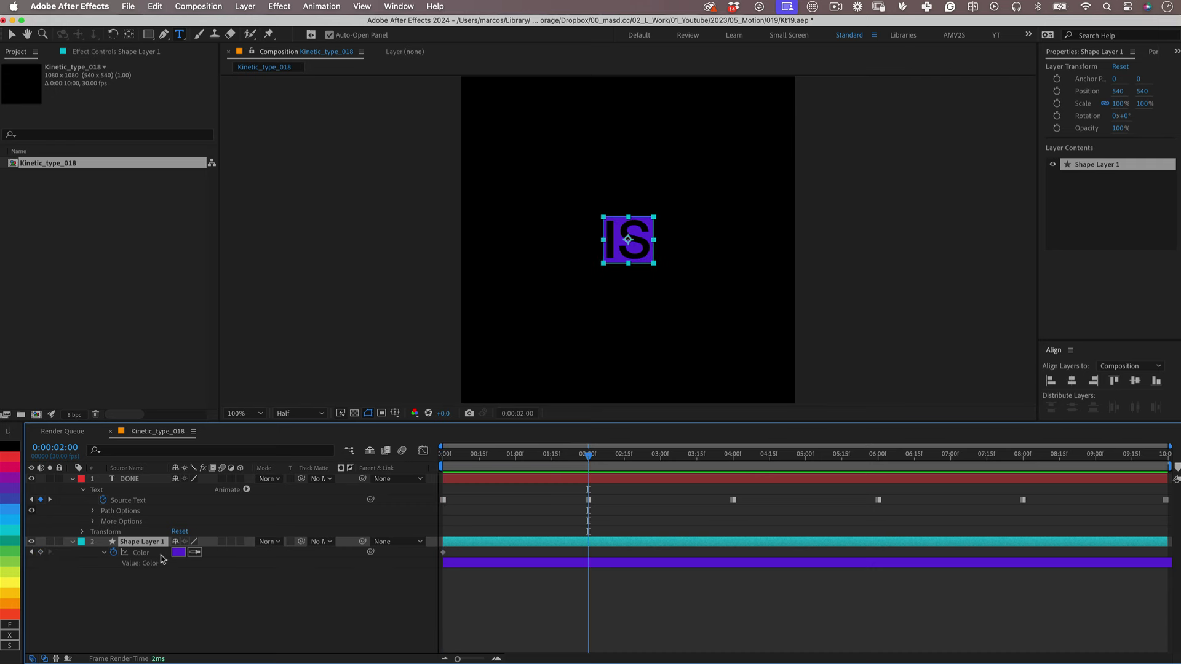
pyautogui.click(178, 552)
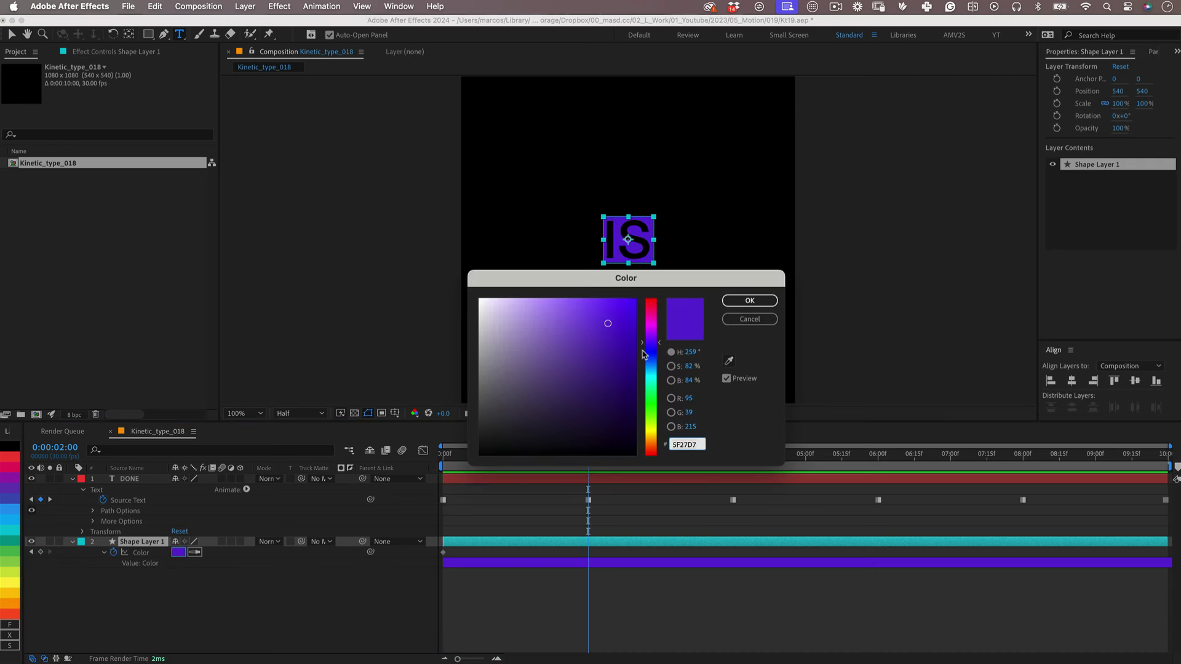
pyautogui.moveTo(660, 346); pyautogui.dragTo(659, 439)
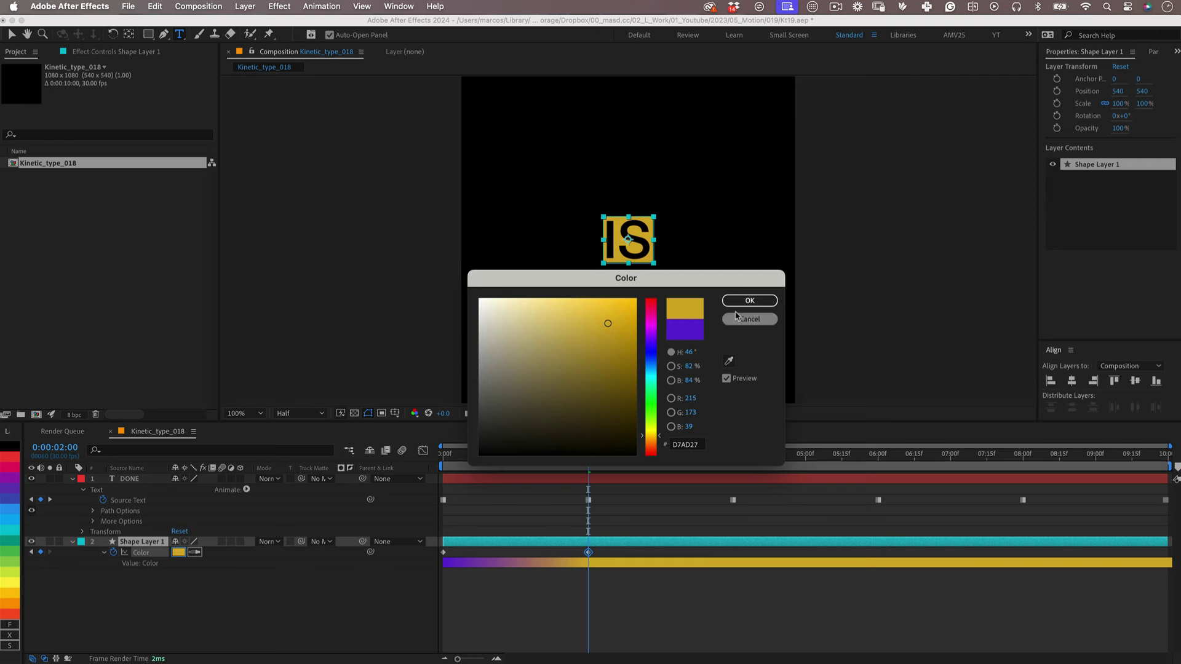
pyautogui.click(749, 301)
pyautogui.press('k')
pyautogui.click(178, 552)
pyautogui.moveTo(664, 446); pyautogui.dragTo(663, 330)
pyautogui.click(749, 300)
# Set the box fill colour to teal at 6:00 and red at 8:00
pyautogui.press('k')
pyautogui.click(179, 552)
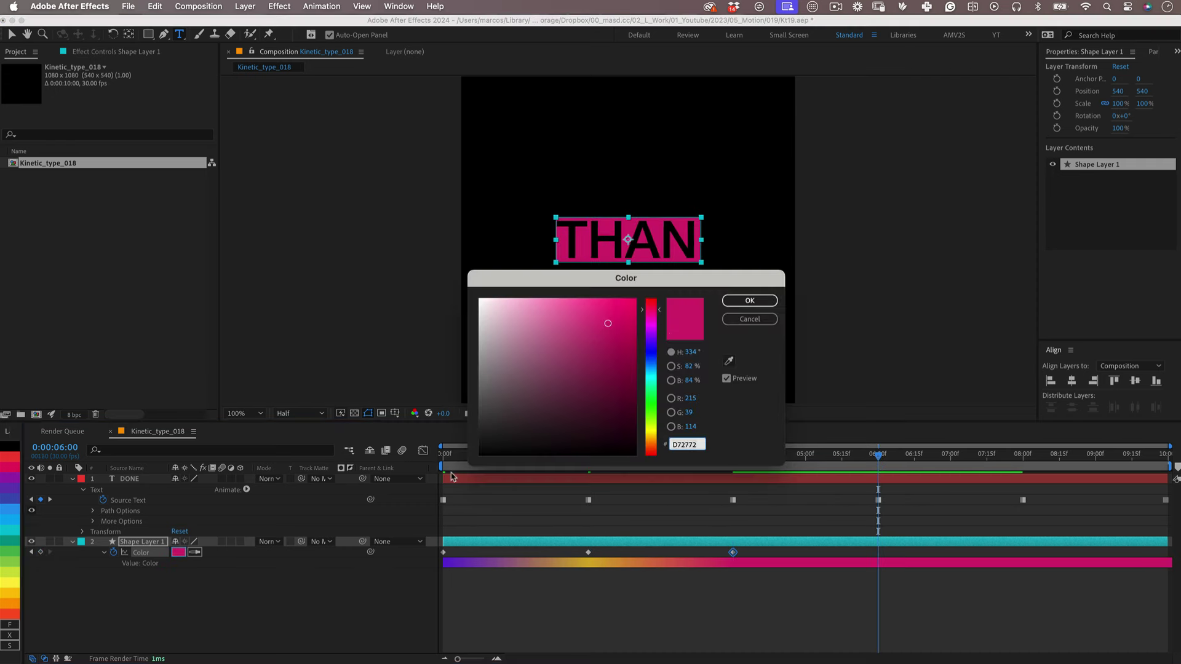
pyautogui.moveTo(656, 423); pyautogui.dragTo(659, 451)
pyautogui.click(749, 300)
pyautogui.press('k')
pyautogui.click(178, 552)
pyautogui.click(749, 300)
# Copy the starting purple colour keyframe to the end and save the project
pyautogui.press('k')
pyautogui.click(443, 552)
pyautogui.hotkey('ctrl', 'c')
pyautogui.hotkey('ctrl', 'v')
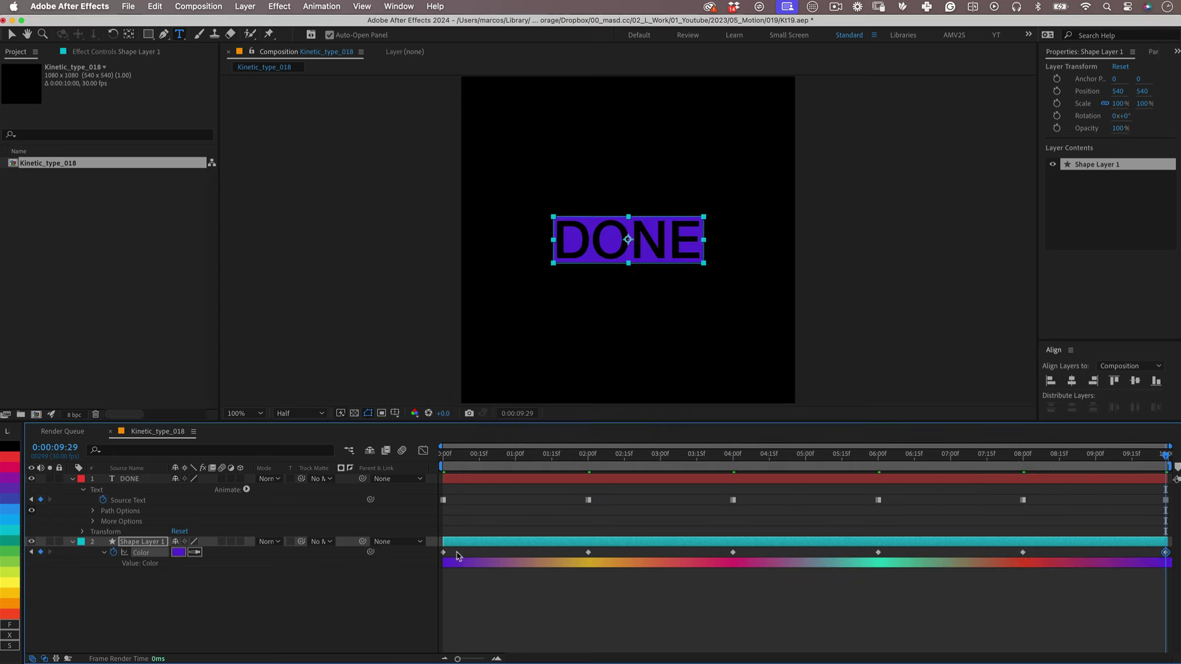
pyautogui.press('cmd+s')
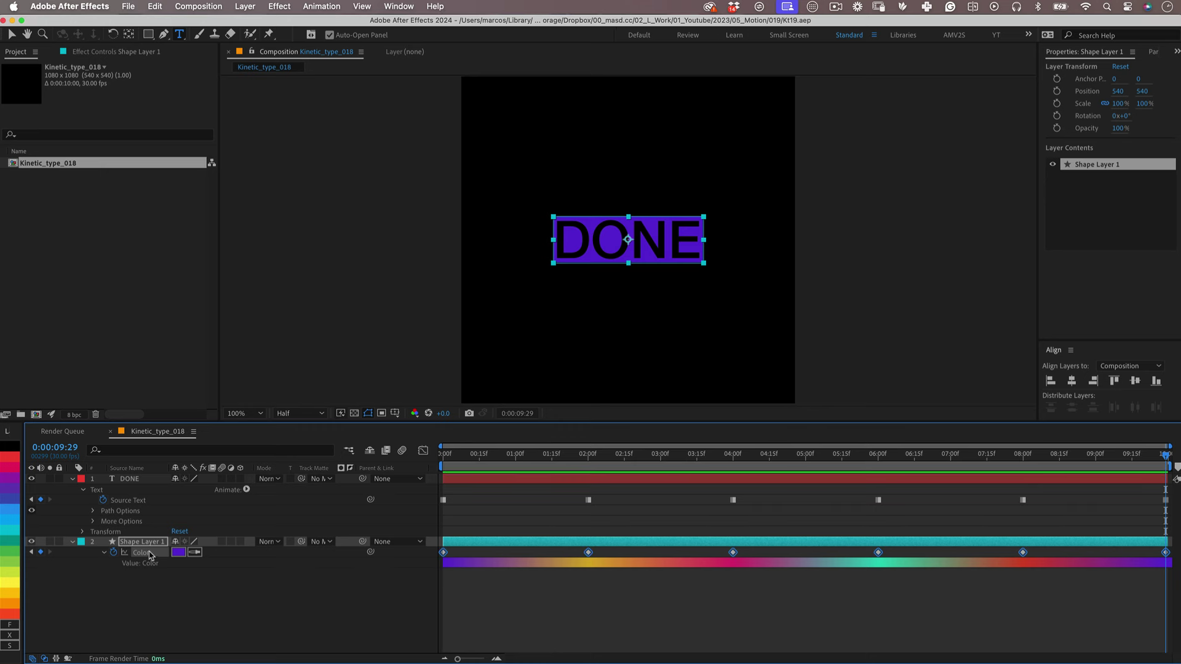
# Apply easy ease to all the box's Color keyframes and widen their influence in the speed graph
pyautogui.click(423, 451)
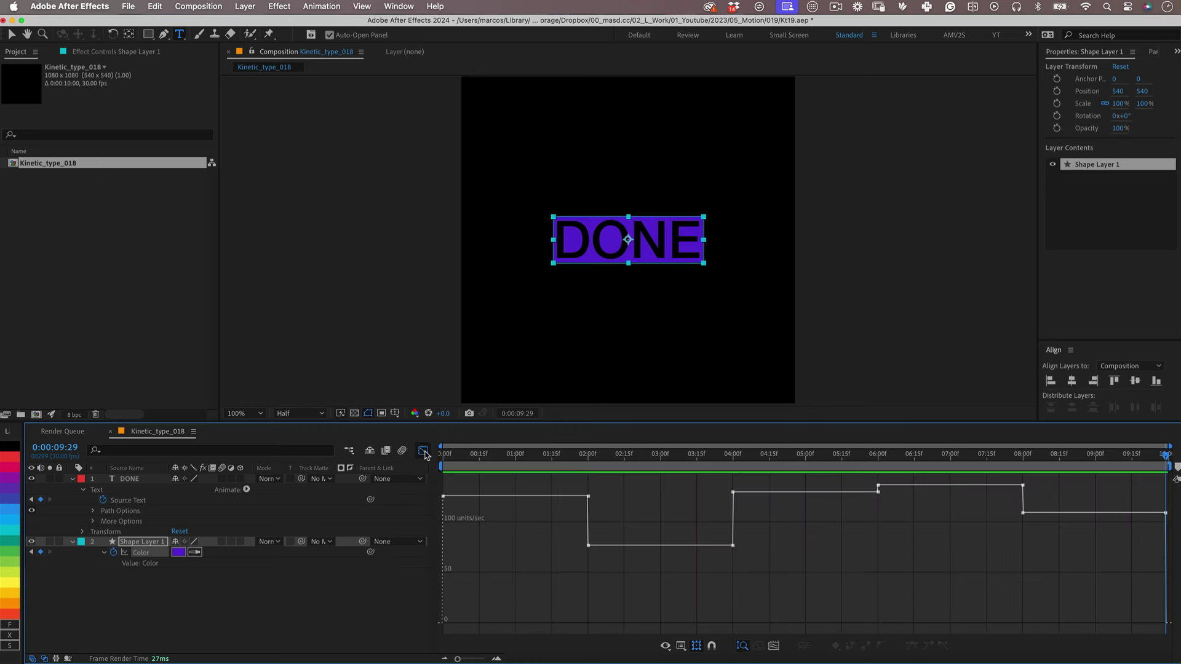
pyautogui.click(140, 553)
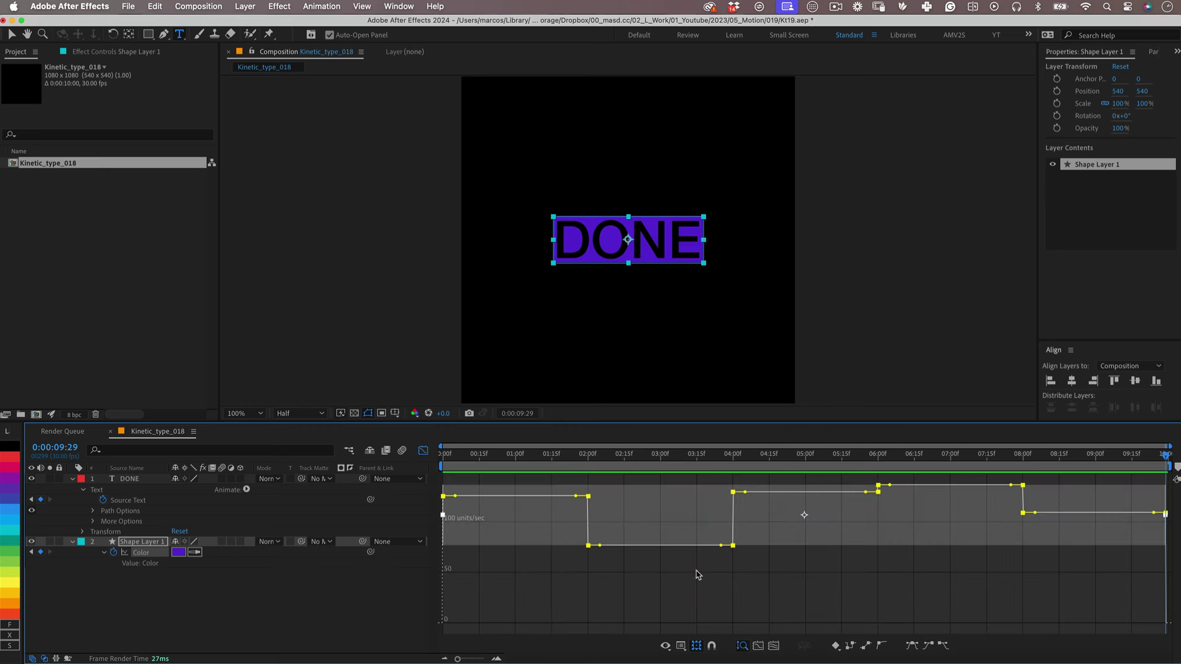
pyautogui.click(913, 646)
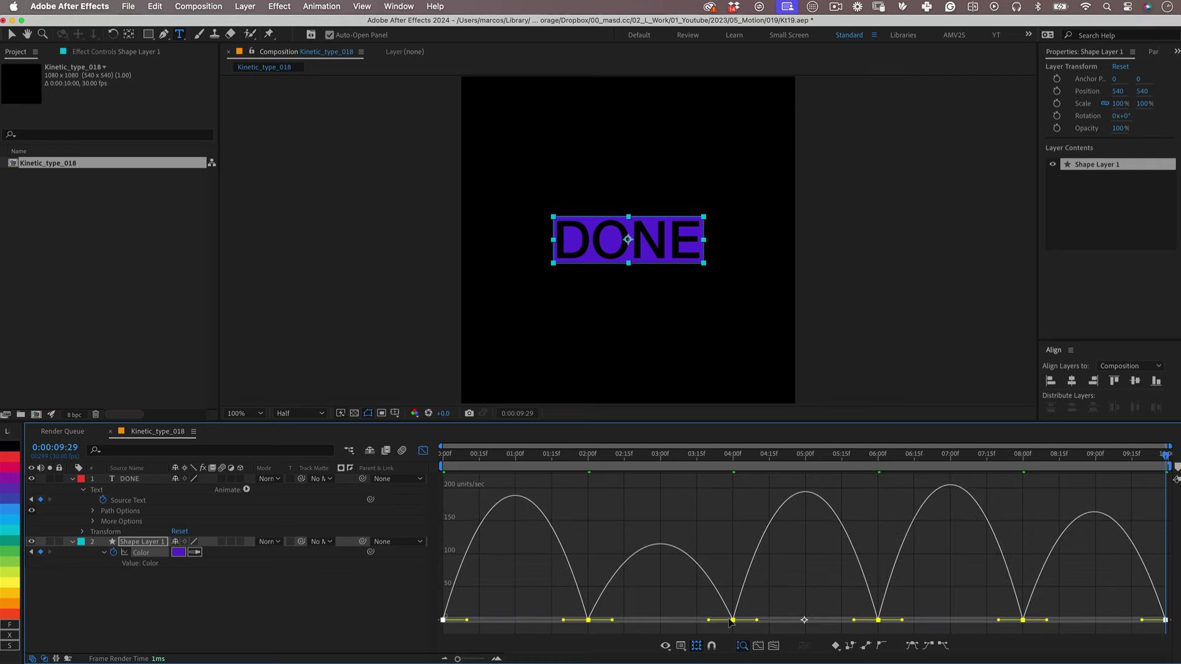
pyautogui.moveTo(709, 620); pyautogui.dragTo(771, 620)
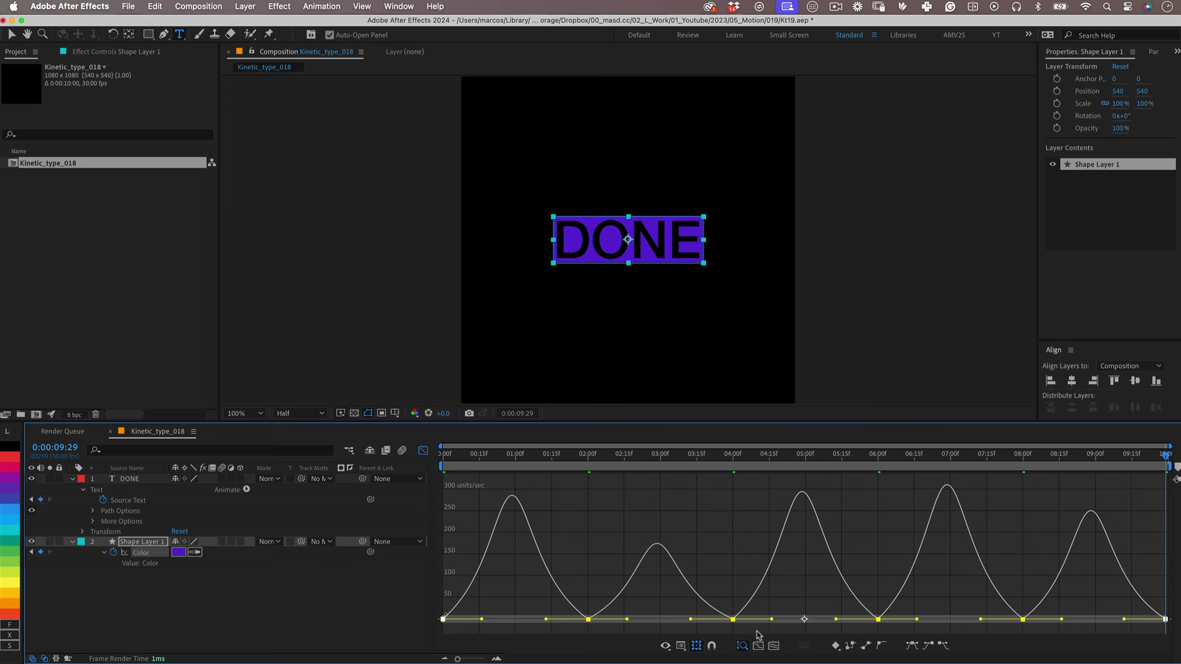
pyautogui.click(423, 451)
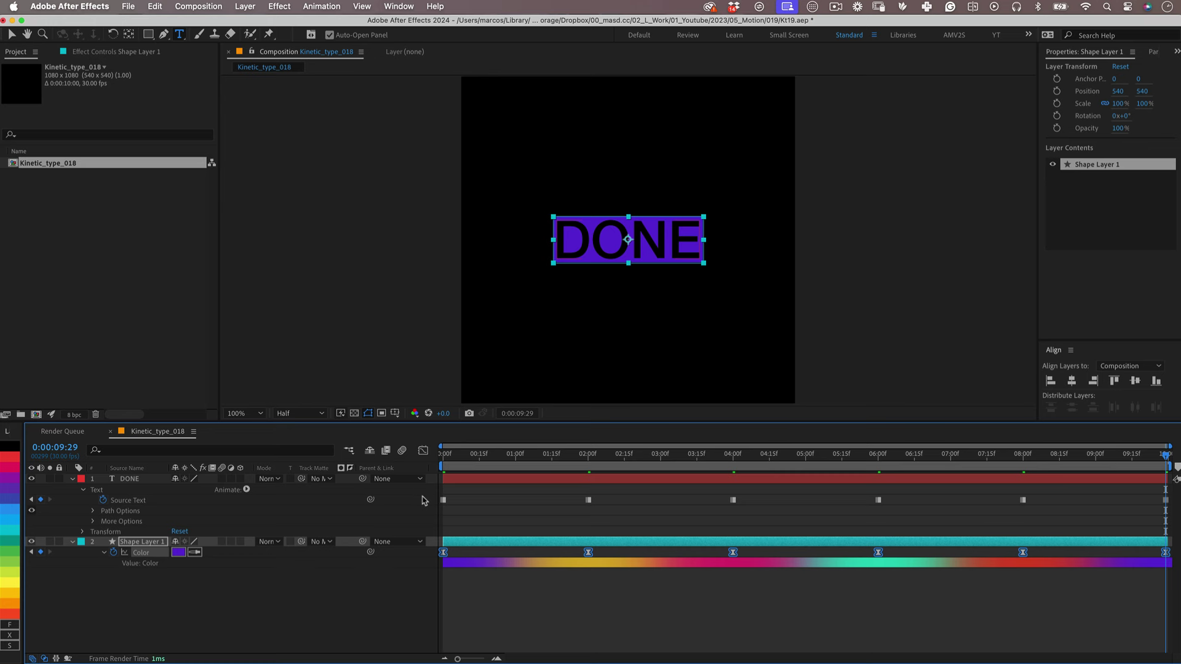
# Pre-compose DONE and Shape Layer 1 into a new composition named Text
pyautogui.press('u')
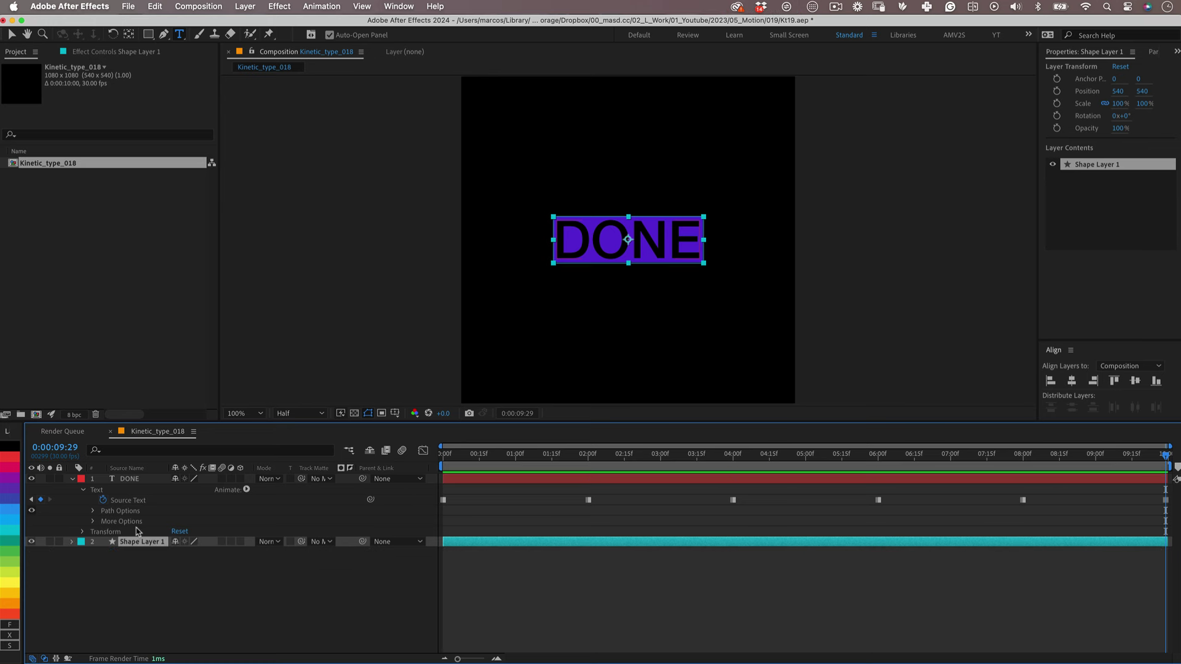
pyautogui.keyDown('shift'); pyautogui.click(128, 479); pyautogui.keyUp('shift')
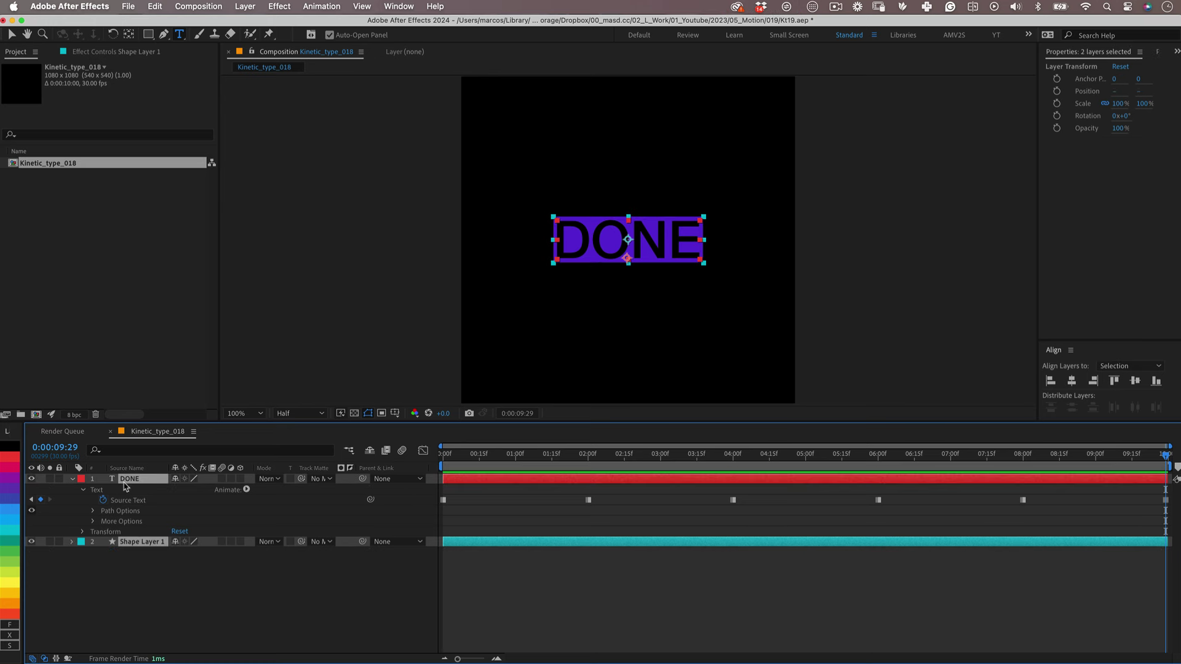
pyautogui.rightClick(125, 484)
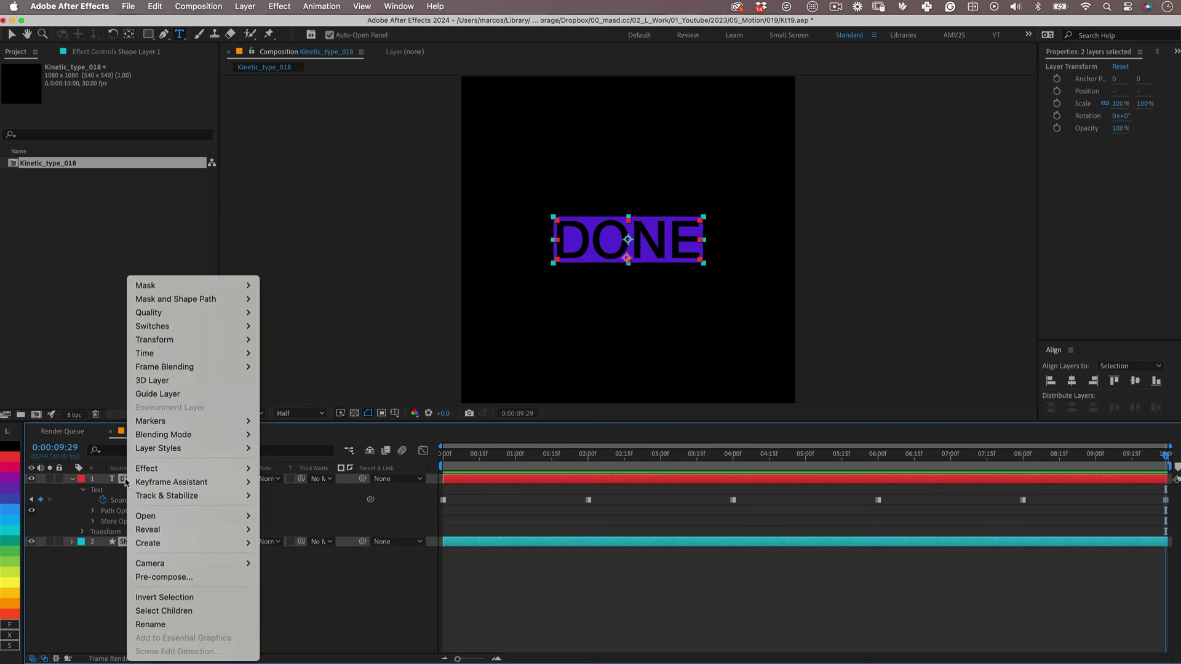
pyautogui.click(189, 579)
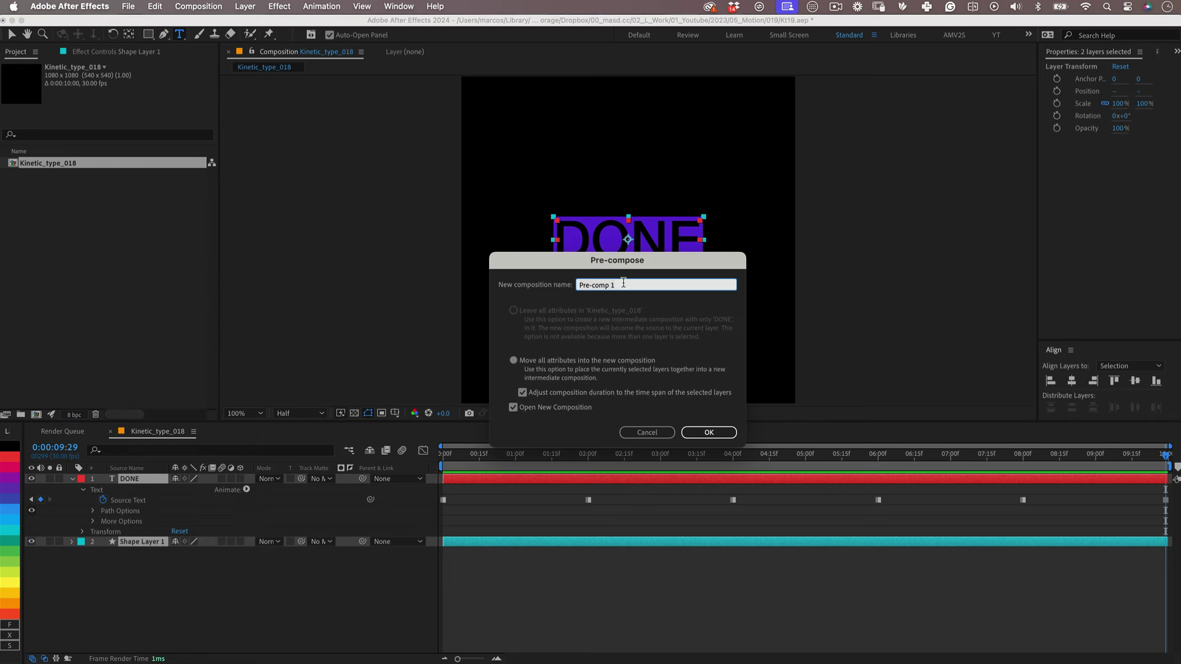
pyautogui.click(553, 411)
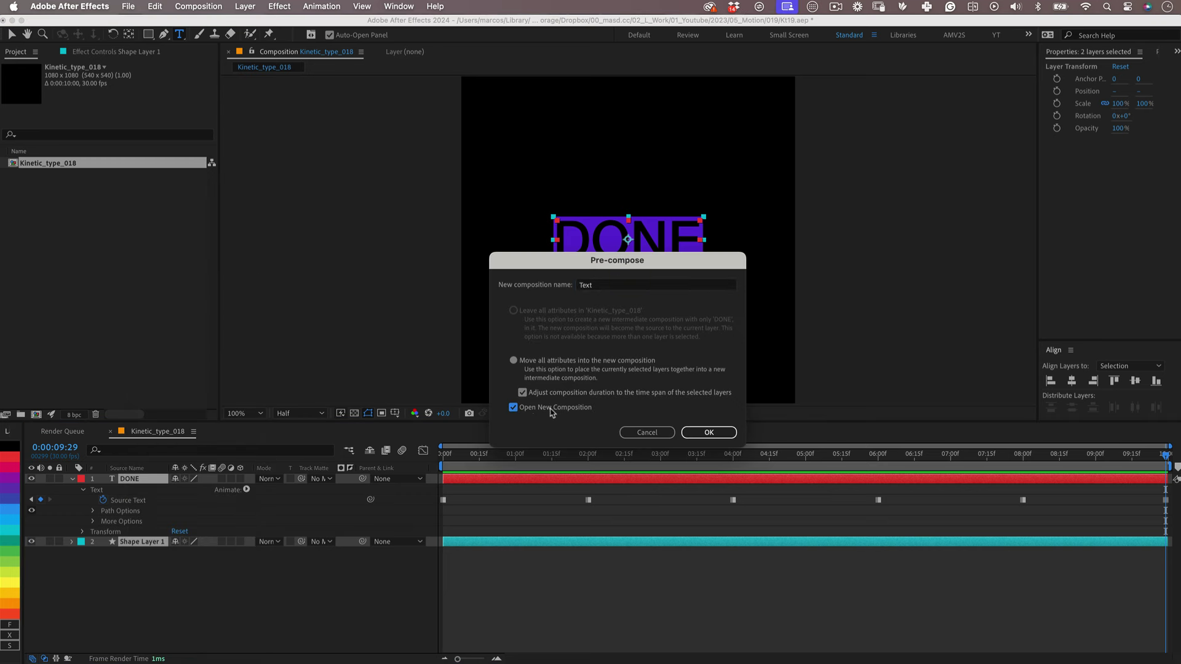
pyautogui.click(706, 432)
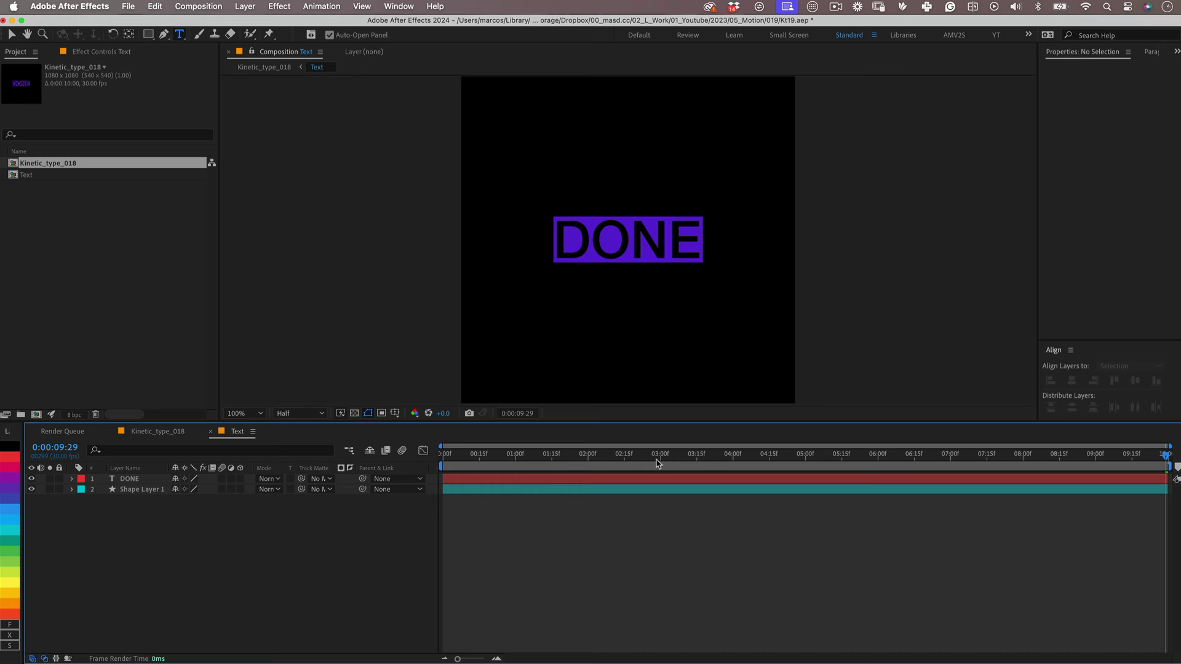
# Crop the Text composition to a region of interest around the PERFECT box
pyautogui.moveTo(657, 462); pyautogui.dragTo(1023, 446)
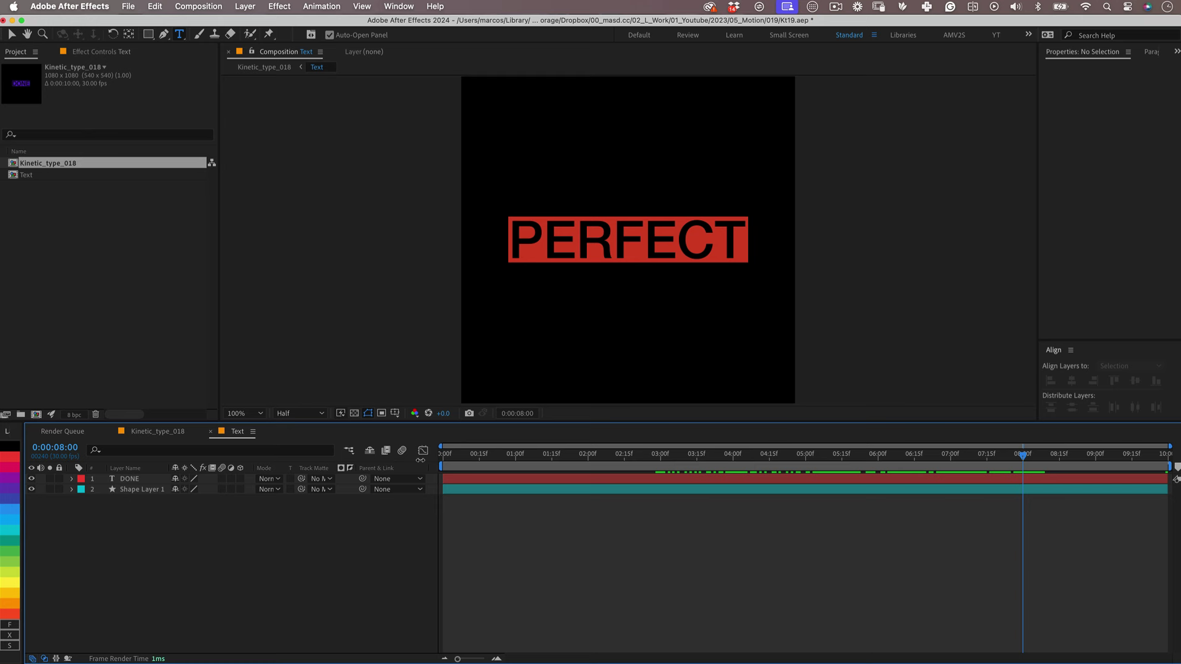
pyautogui.press('v')
pyautogui.click(701, 258)
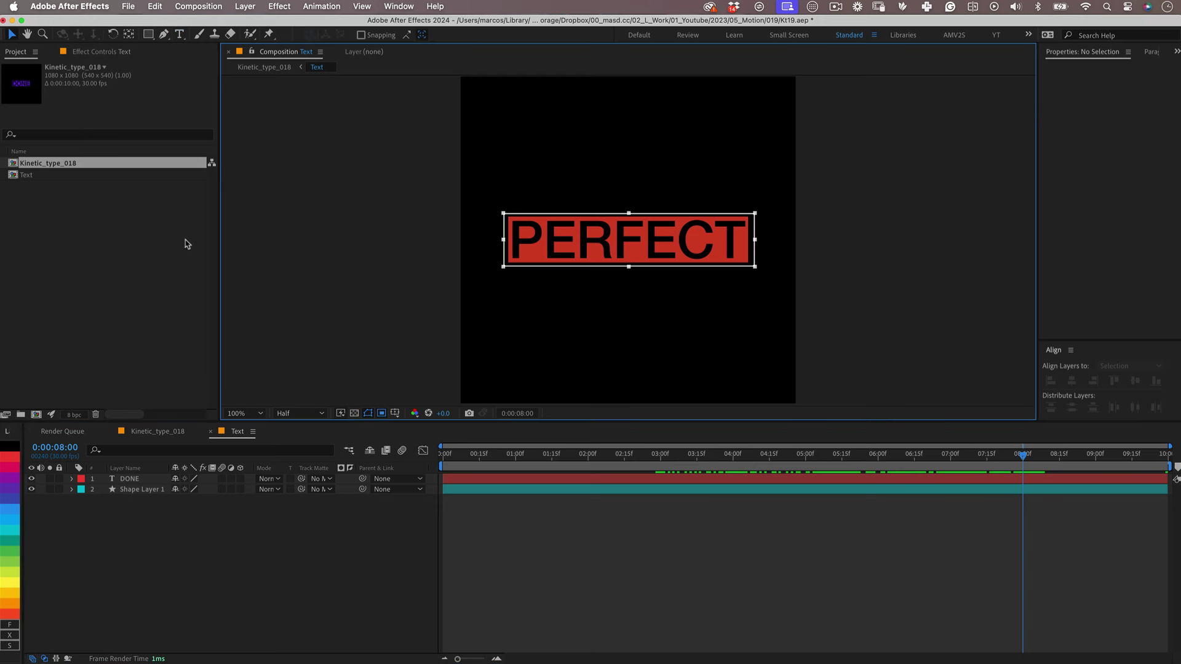
pyautogui.click(196, 7)
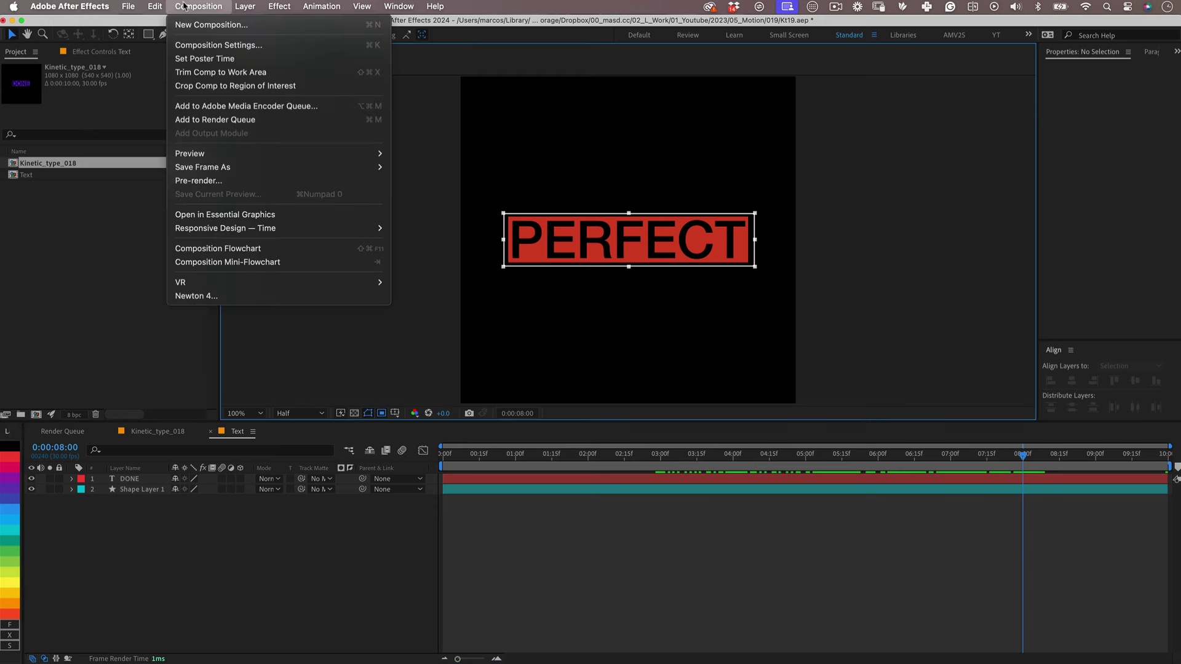
pyautogui.click(281, 86)
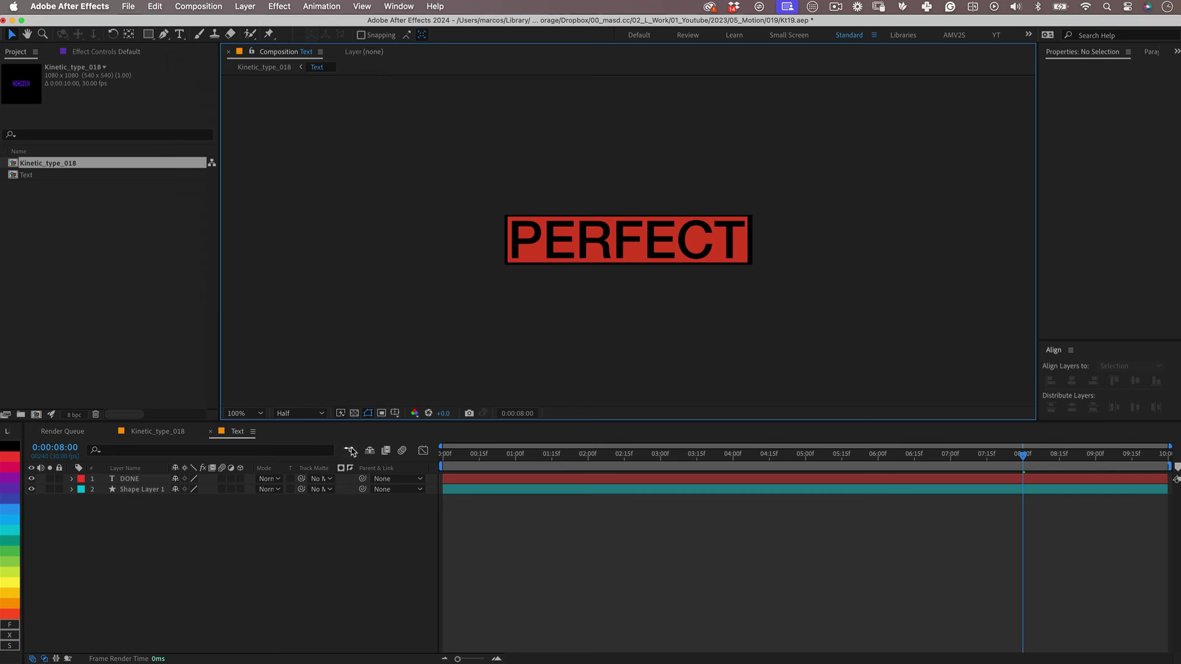
# Return to Kinetic_type_018 and add a 1080×1080 light gray DFDEDE solid layer
pyautogui.click(350, 451)
pyautogui.click(281, 449)
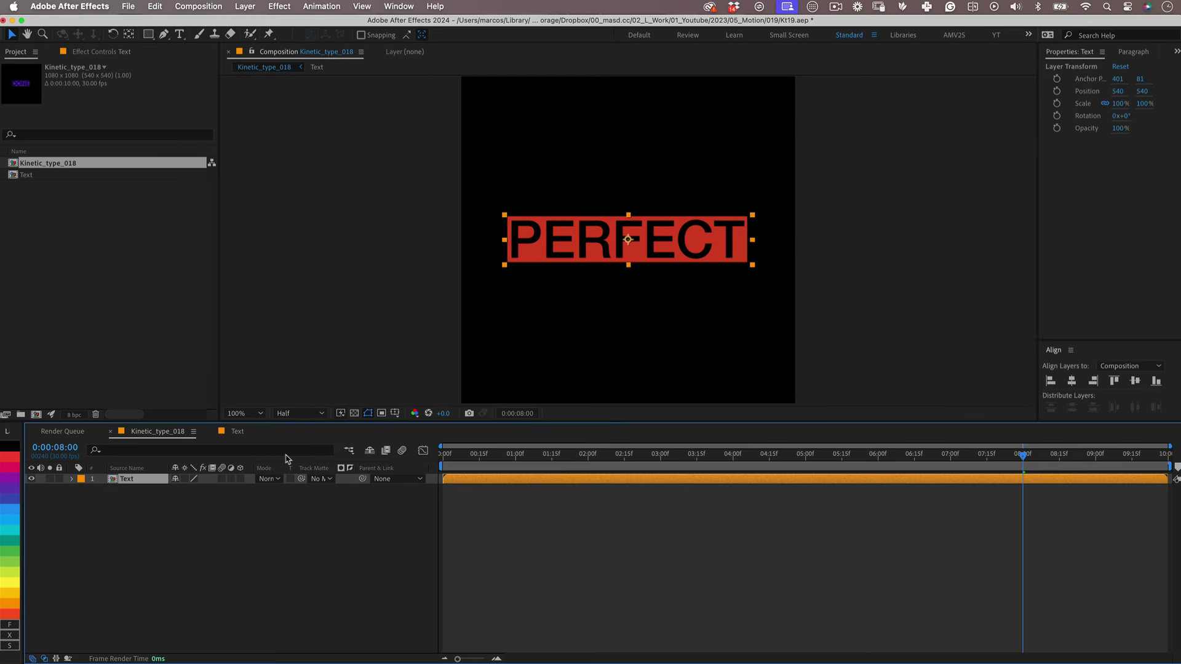
pyautogui.rightClick(267, 584)
pyautogui.moveTo(374, 506)
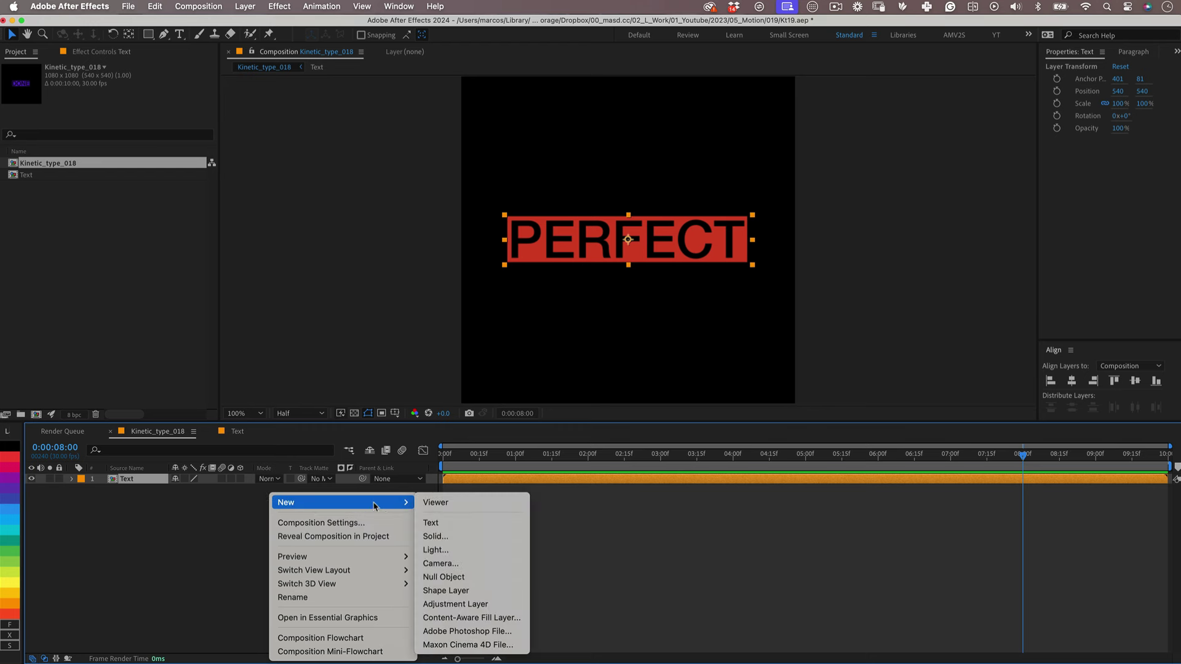
pyautogui.click(436, 536)
pyautogui.click(369, 539)
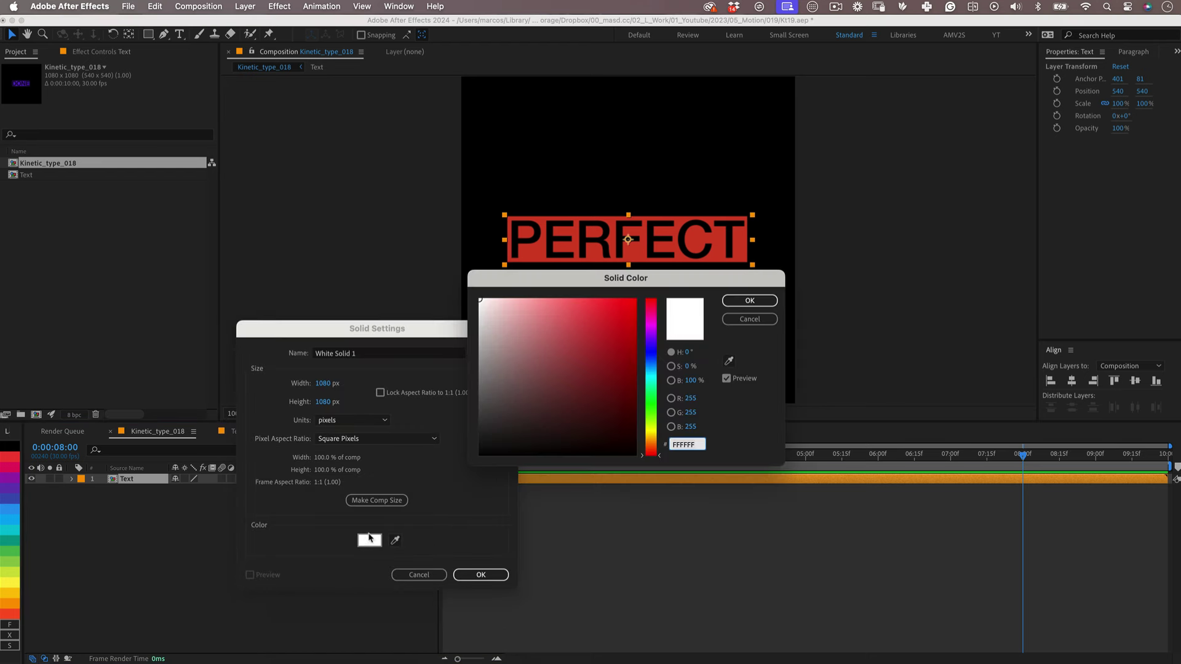
pyautogui.click(479, 318)
pyautogui.click(750, 300)
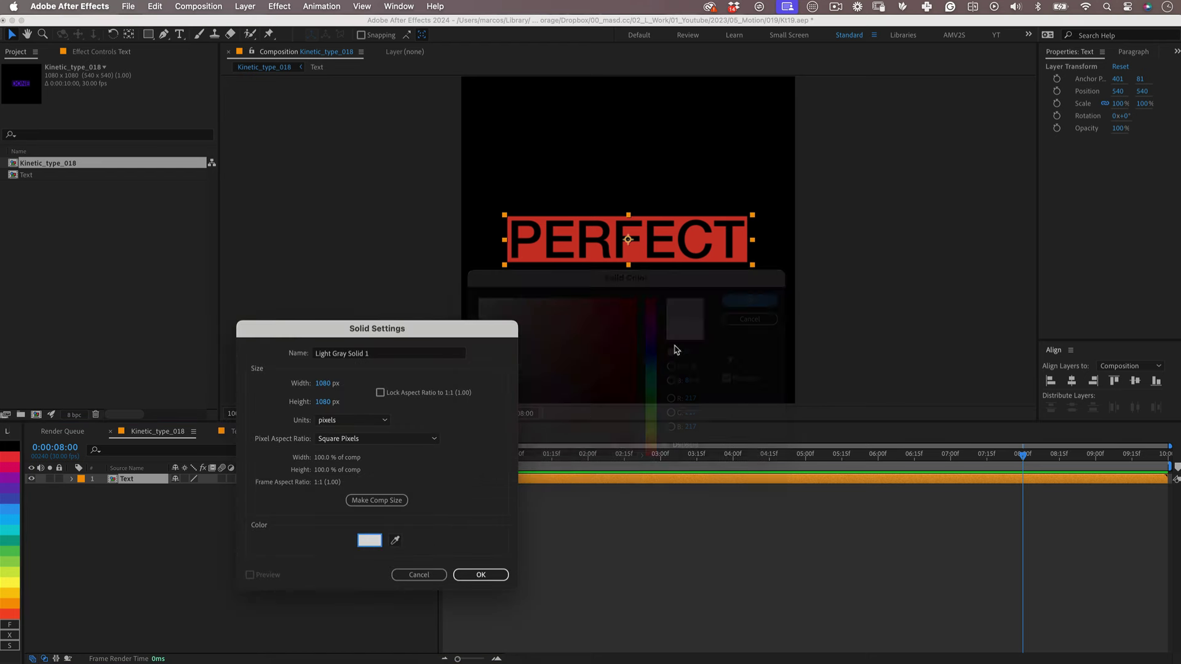
# Create Light Gray Solid 1, move it beneath the Text layer and lock it
pyautogui.click(480, 574)
pyautogui.moveTo(143, 483); pyautogui.dragTo(94, 490)
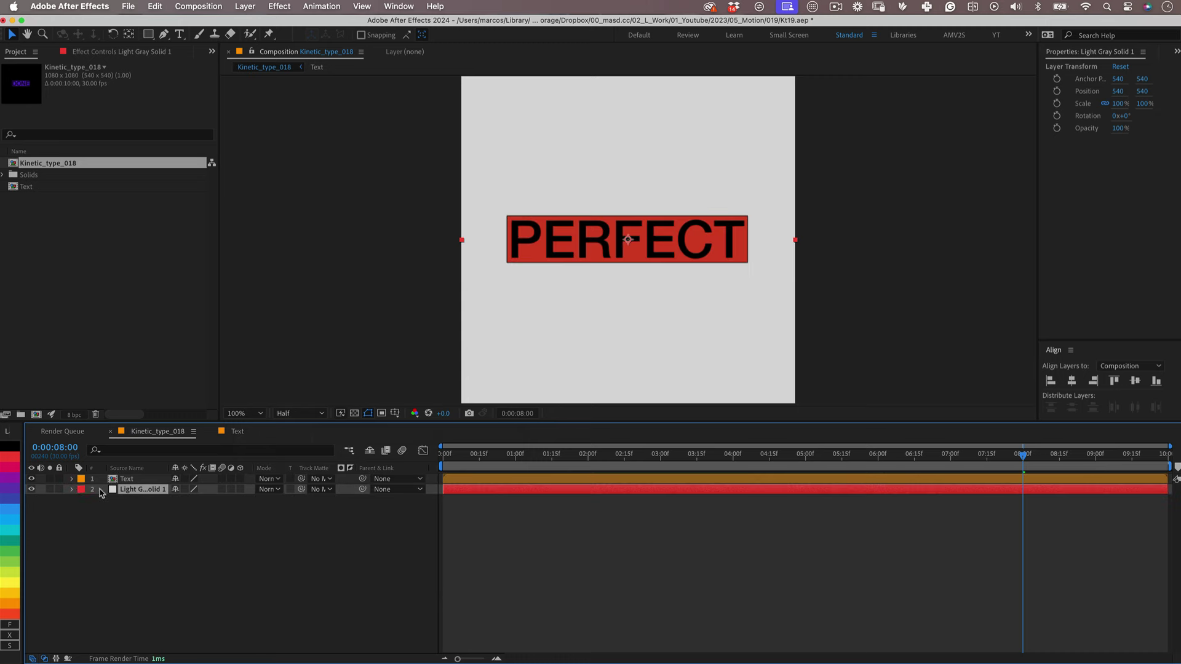
pyautogui.click(59, 489)
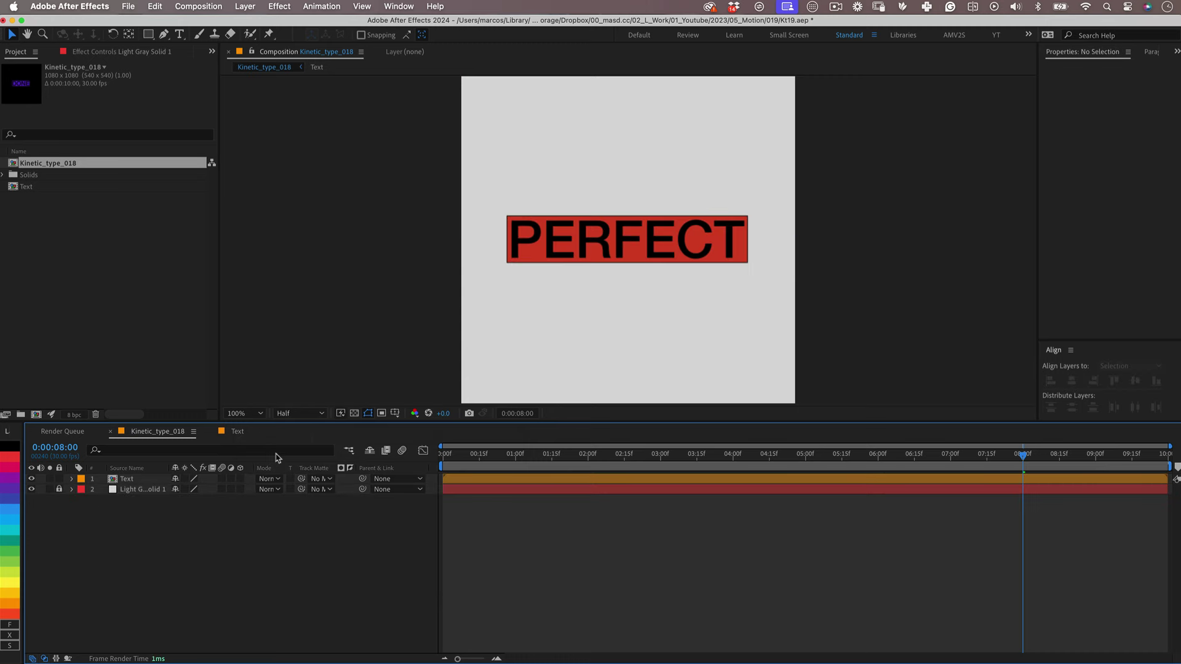
# Set the preview resolution to Full and show the Title/Action Safe guides
pyautogui.click(291, 418)
pyautogui.click(288, 424)
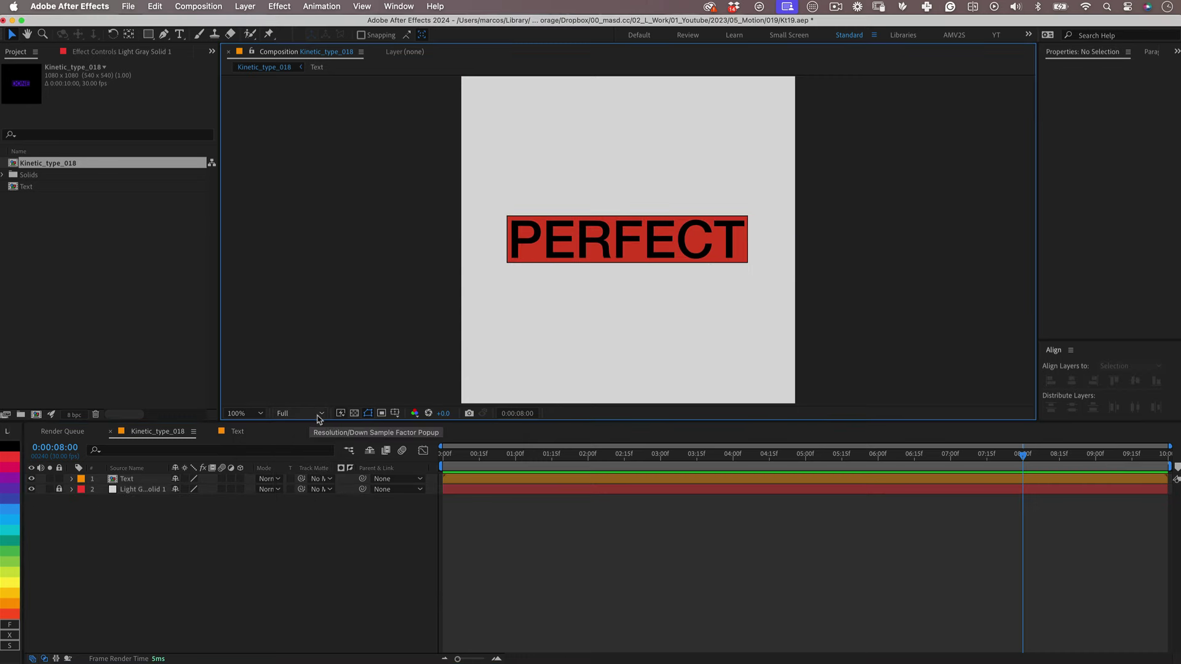
pyautogui.click(395, 413)
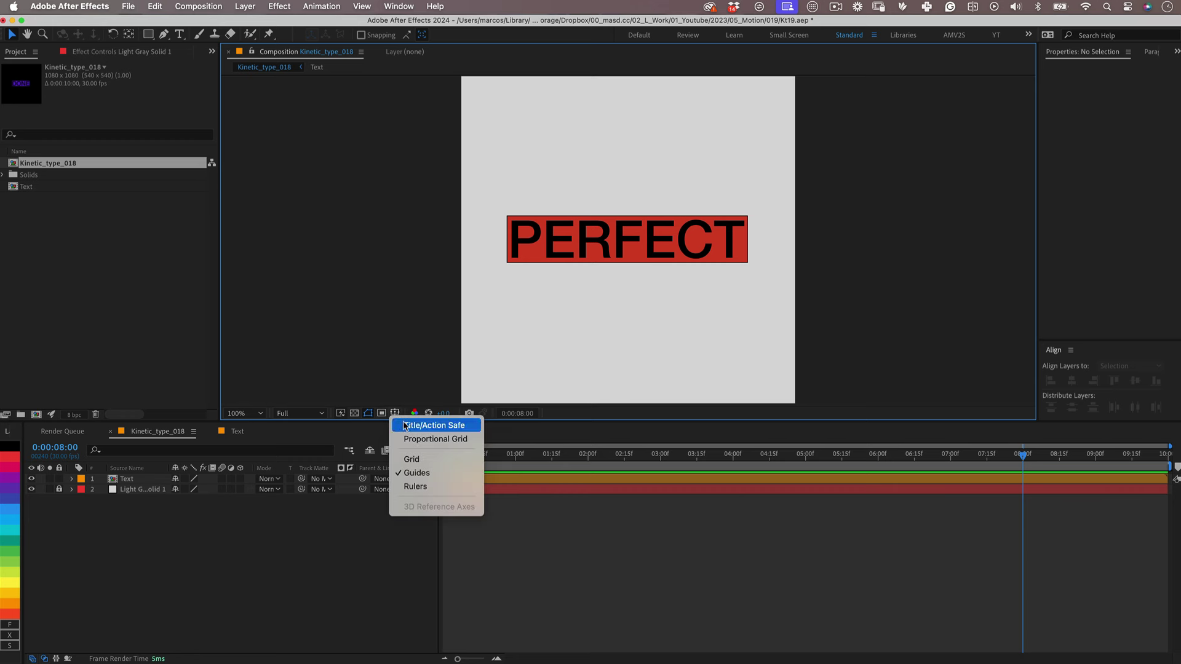
pyautogui.click(407, 426)
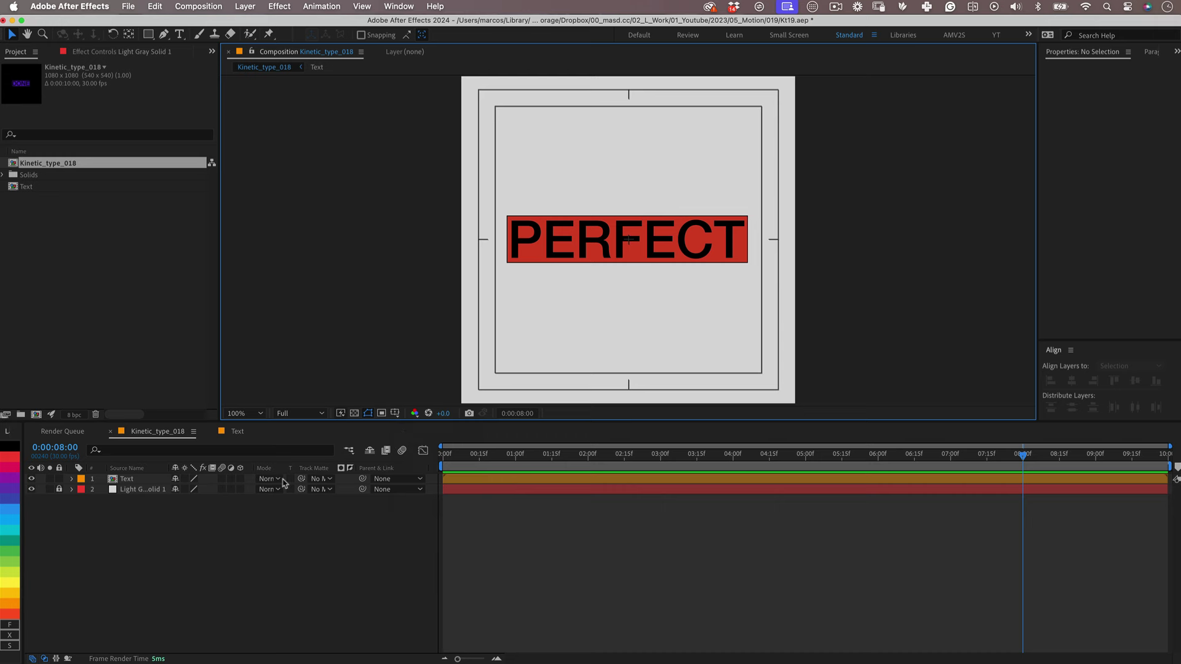
# Keyframe the Text layer's Position from 0:00: DONE top-left, then bottom-right near 1:25
pyautogui.click(150, 480)
pyautogui.press('p')
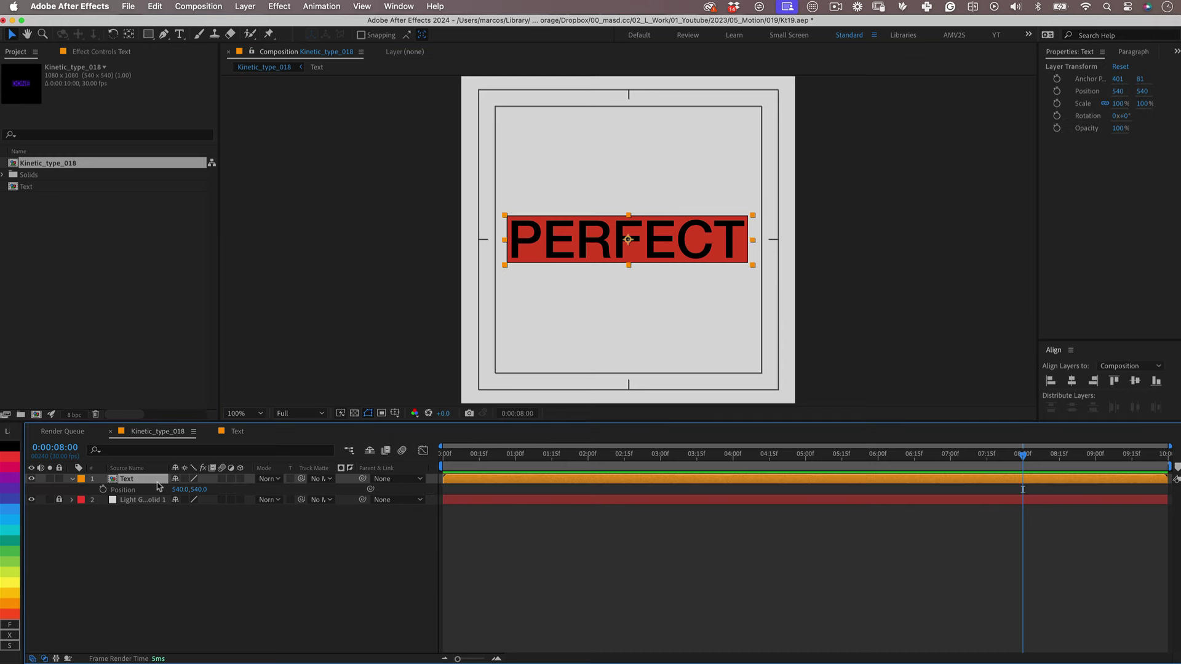
pyautogui.press('Home')
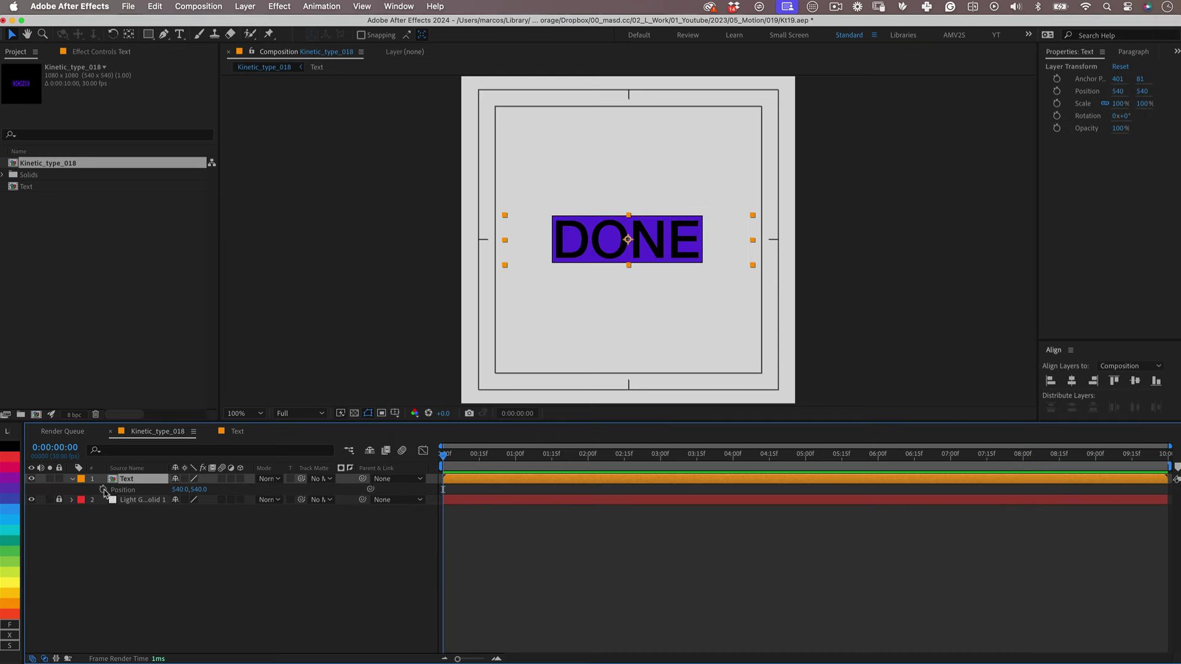
pyautogui.click(102, 489)
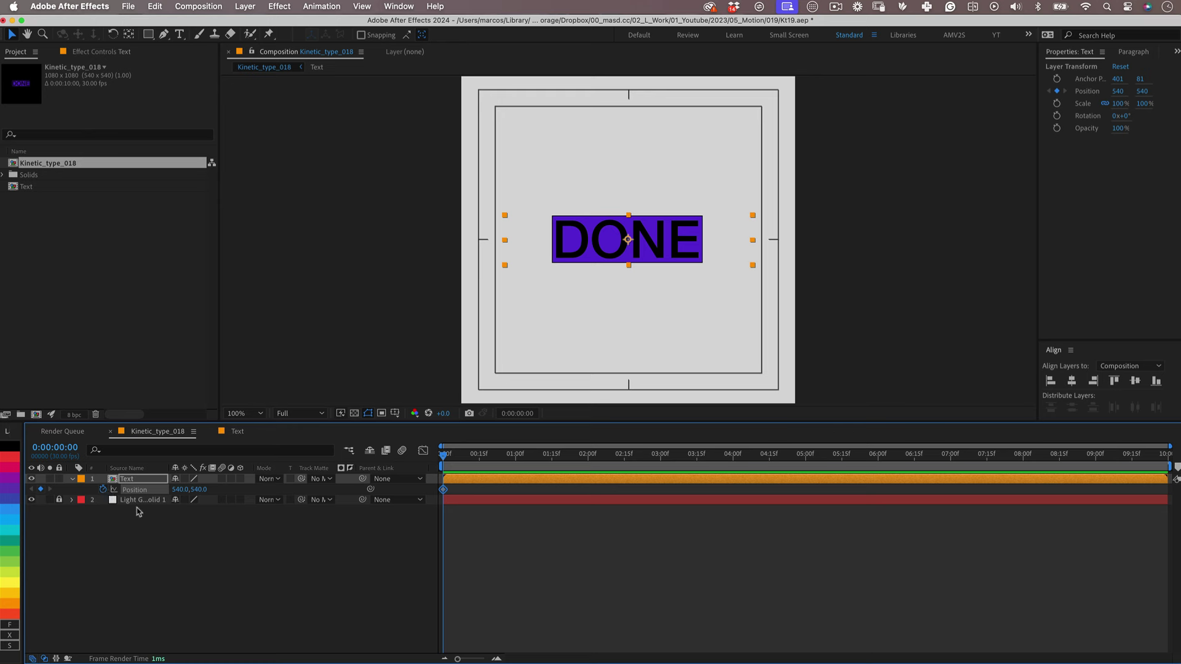
pyautogui.moveTo(652, 225); pyautogui.dragTo(600, 139)
pyautogui.moveTo(455, 461); pyautogui.dragTo(578, 468)
pyautogui.moveTo(575, 132); pyautogui.dragTo(690, 350)
# Add Position keys with BETTER at the top at 4:00 and near the bottom around 6:00
pyautogui.press('=')
pyautogui.moveTo(618, 461); pyautogui.dragTo(880, 458)
pyautogui.moveTo(676, 348); pyautogui.dragTo(651, 131)
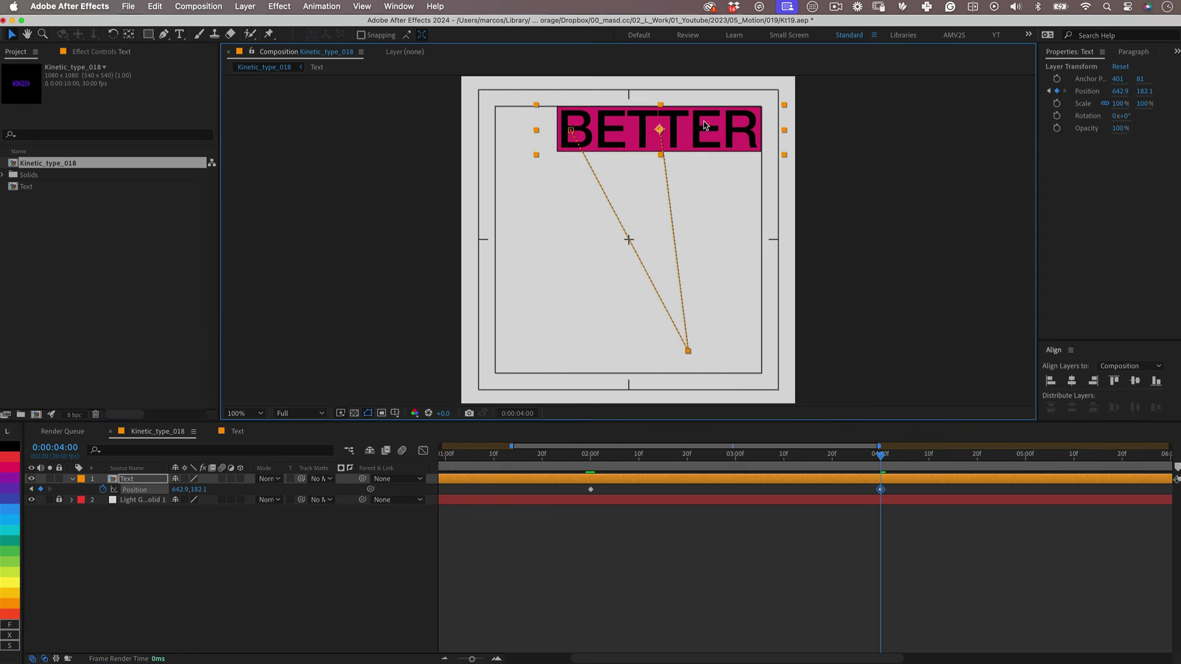
pyautogui.press('-')
pyautogui.moveTo(761, 458); pyautogui.dragTo(877, 459)
pyautogui.moveTo(651, 130); pyautogui.dragTo(590, 348)
pyautogui.moveTo(878, 459); pyautogui.dragTo(1023, 458)
# Check THAN at 7:08, then move the text up to the top of the comp at 9:28
pyautogui.press('z')
pyautogui.click(623, 277)
pyautogui.press('=')
pyautogui.keyDown('alt'); pyautogui.click(622, 276); pyautogui.keyUp('alt')
pyautogui.keyDown('alt'); pyautogui.click(622, 277); pyautogui.keyUp('alt')
pyautogui.press('-')
pyautogui.press('.')
pyautogui.hotkey('shift', 'Right')
pyautogui.hotkey('shift', 'Right')
pyautogui.hotkey('shift', 'Right')
pyautogui.hotkey('shift', 'Right')
pyautogui.hotkey('shift', 'Right')
pyautogui.hotkey('shift', 'Right')
pyautogui.hotkey('shift', 'Right')
pyautogui.press('v')
pyautogui.press('End')
pyautogui.moveTo(684, 349); pyautogui.dragTo(909, 356)
# Check the last frame at 9:29, then preview the animation from 0:00 with the layer deselected
pyautogui.press('z')
pyautogui.click(1172, 539)
pyautogui.press('pagedown')
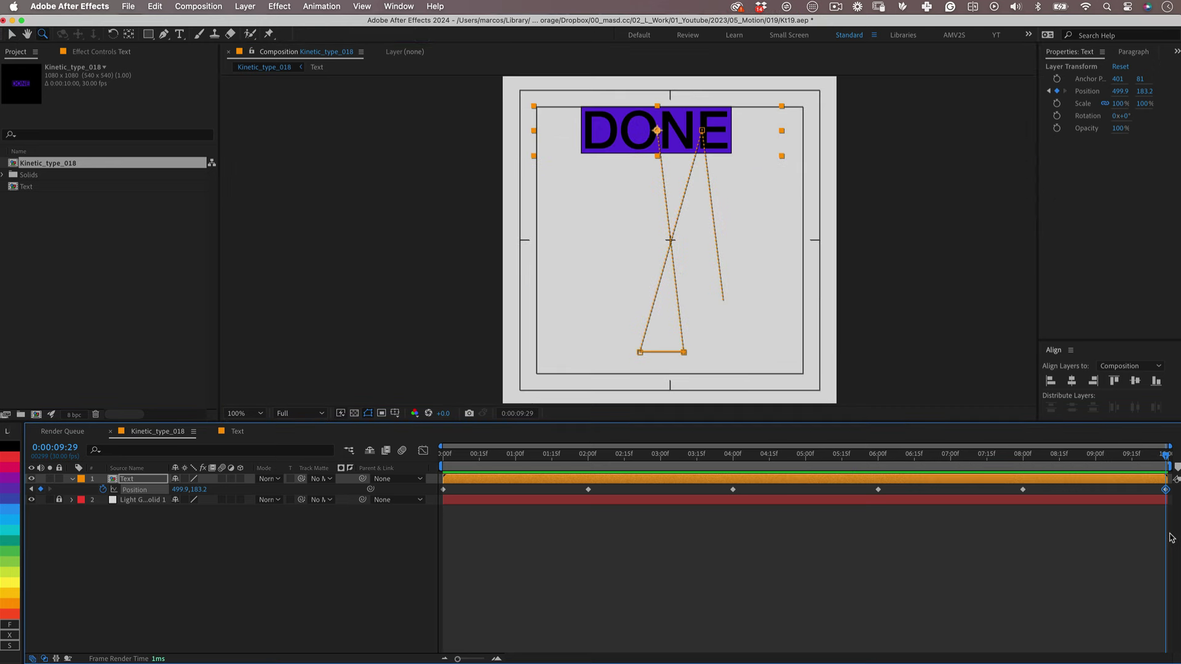
pyautogui.press('Home')
pyautogui.click(489, 550)
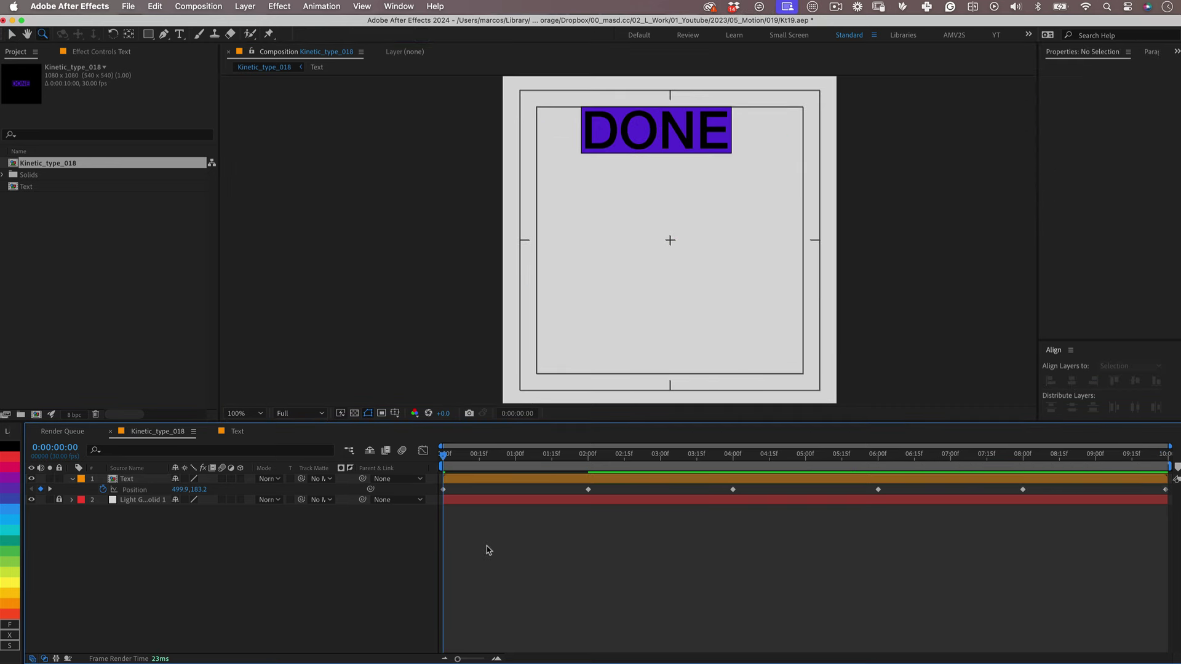
pyautogui.press('space')
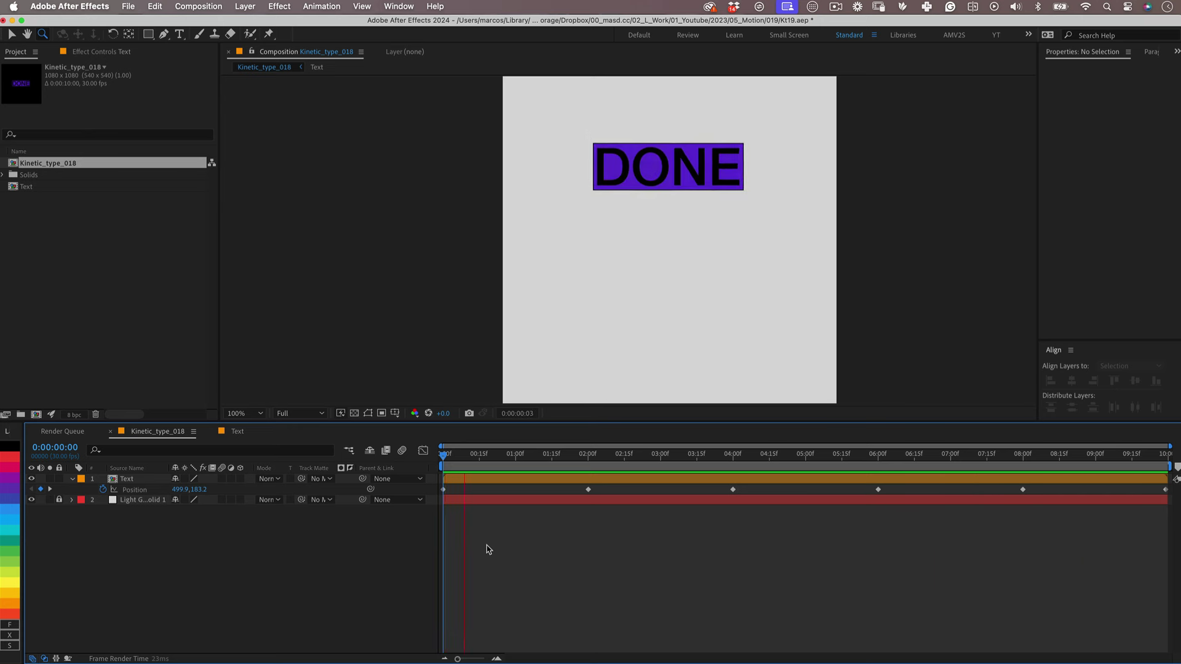
pyautogui.press('space')
pyautogui.press("'")
# Convert all Position keyframe vertices to smooth curves with the Convert Vertex Tool and preview the arcs
pyautogui.click(132, 489)
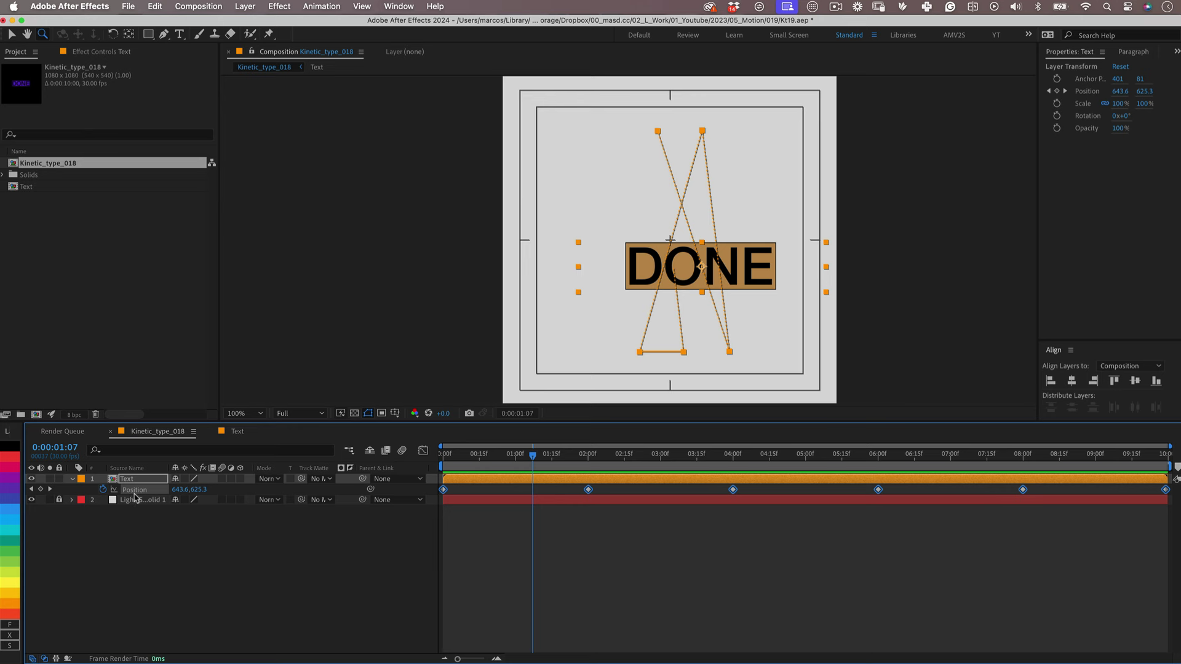
pyautogui.moveTo(162, 38); pyautogui.dragTo(210, 79)
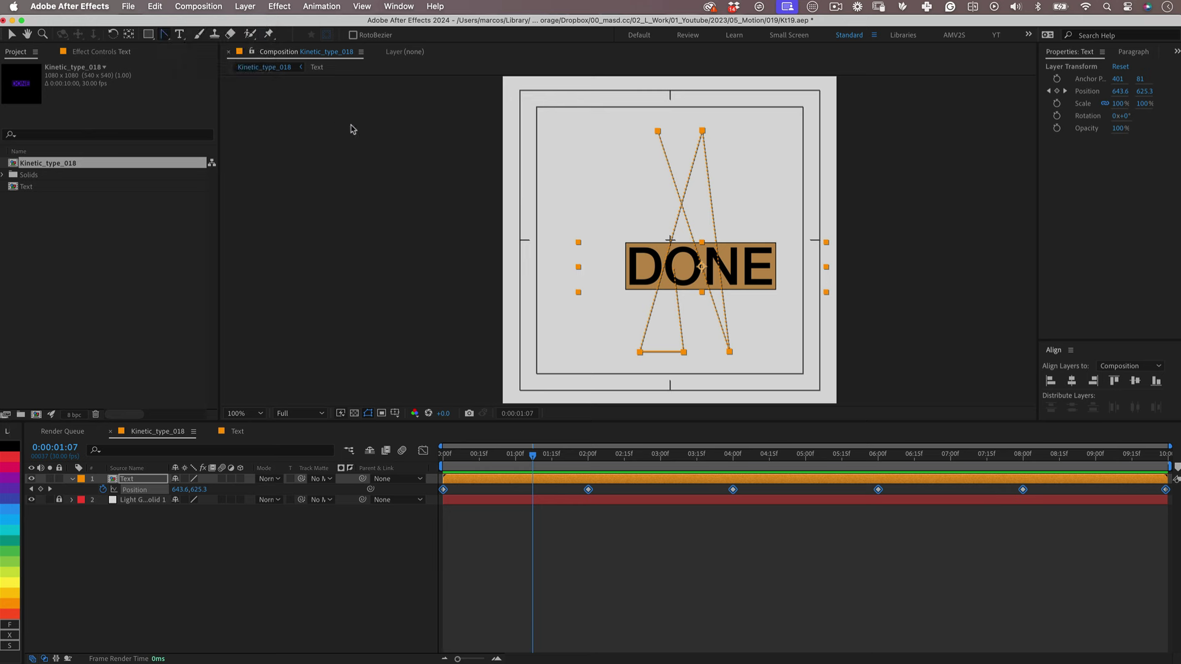
pyautogui.click(658, 131)
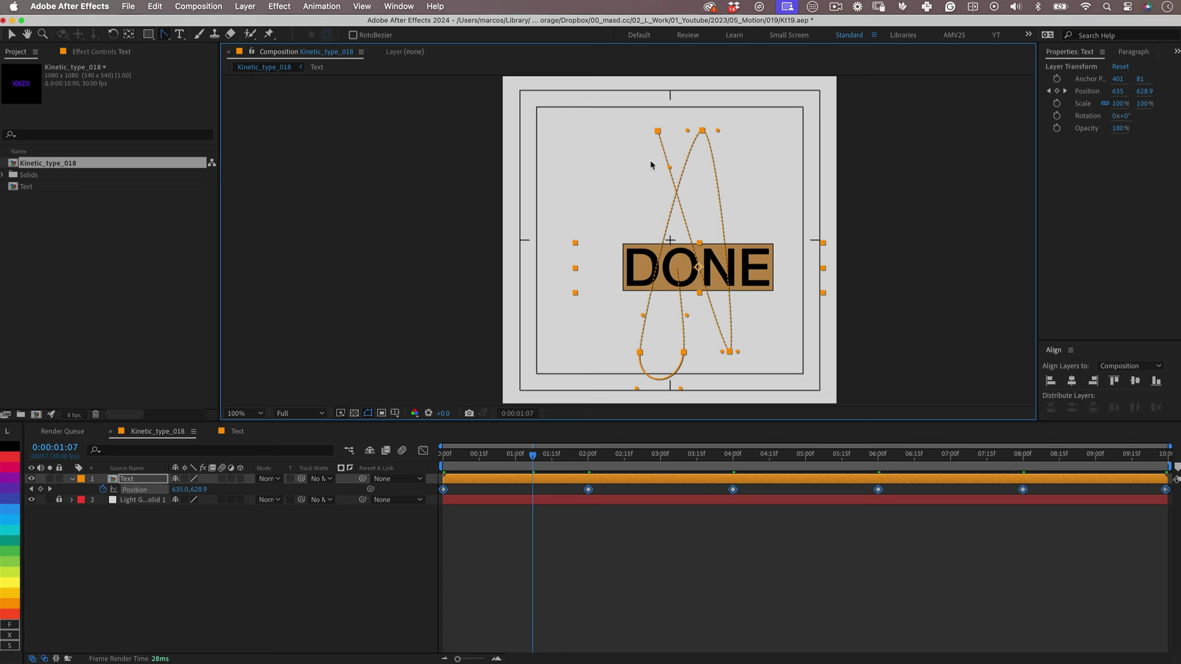
pyautogui.moveTo(533, 457); pyautogui.dragTo(728, 459)
pyautogui.press('space')
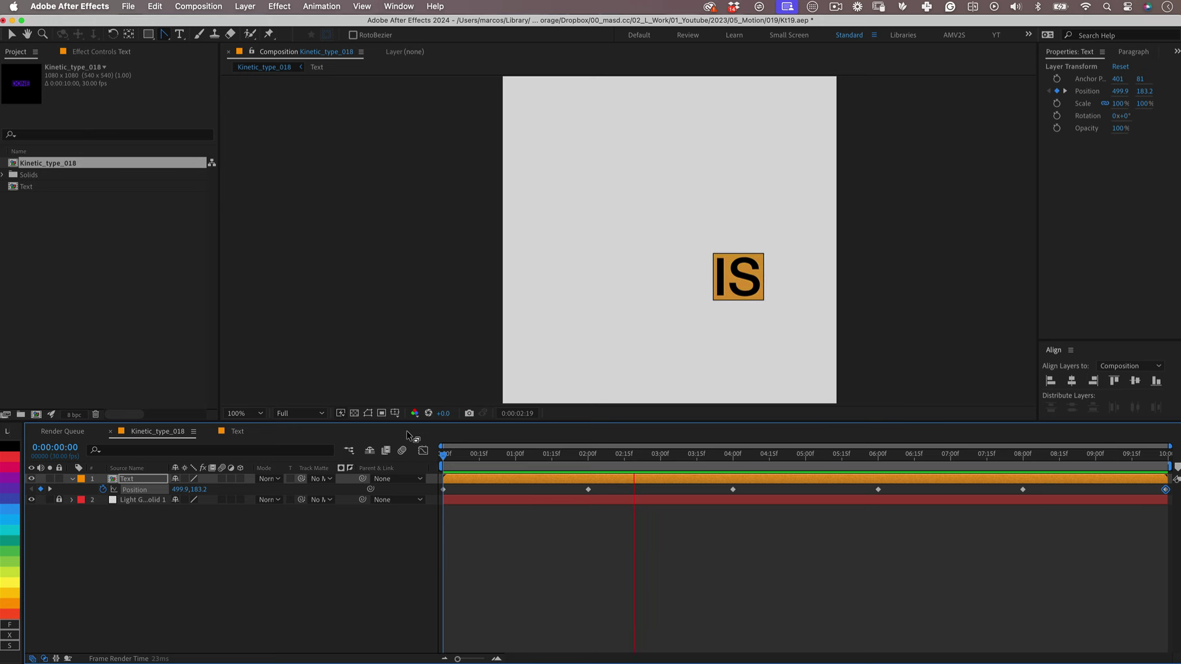
# Apply Easy Ease to all Position keyframes in the Graph Editor and sharpen the speed peaks
pyautogui.click(135, 489)
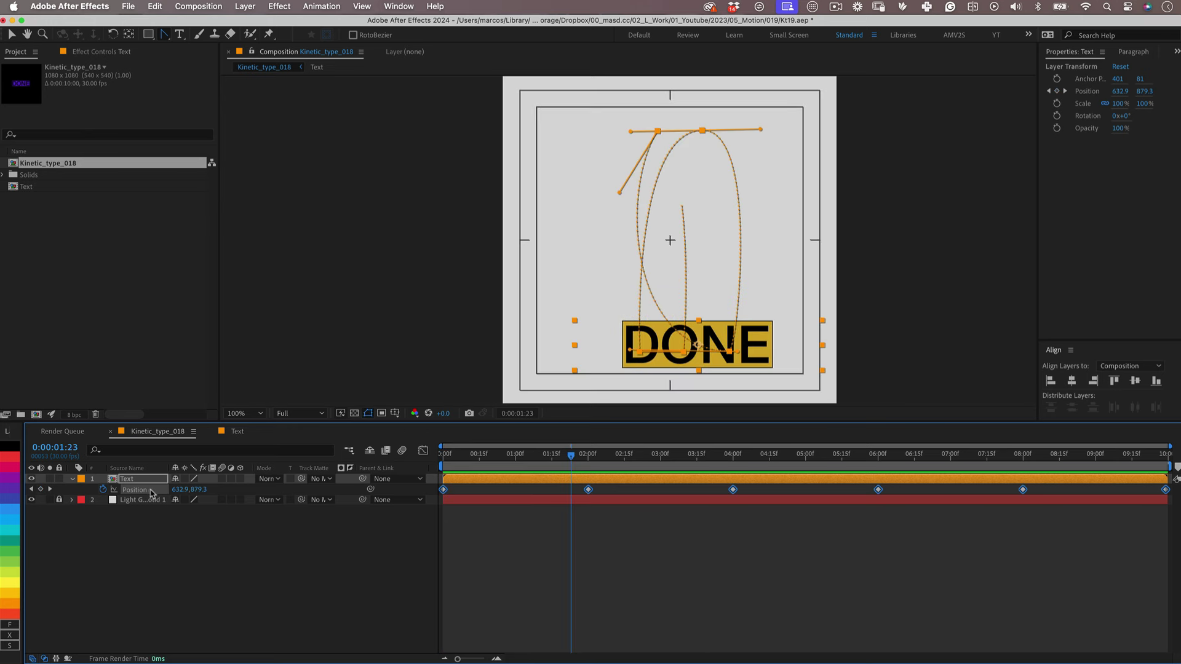
pyautogui.click(423, 451)
pyautogui.click(912, 646)
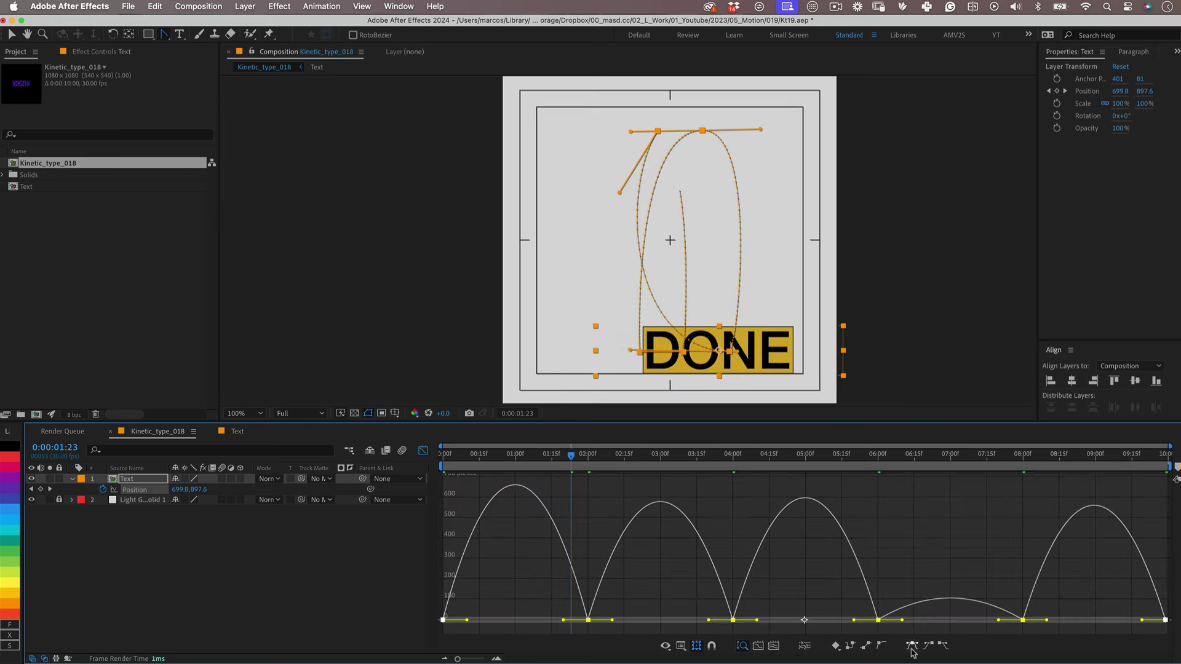
pyautogui.moveTo(564, 620); pyautogui.dragTo(483, 620)
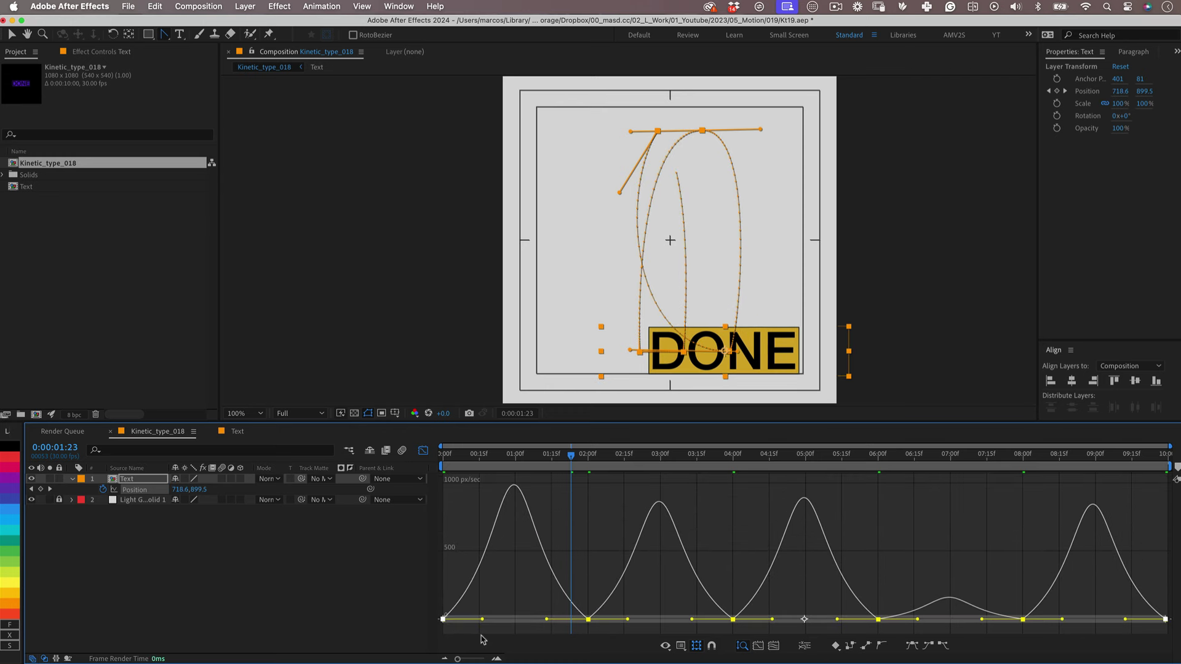
# Save the project and preview the eased animation
pyautogui.press('super+s')
pyautogui.press('space')
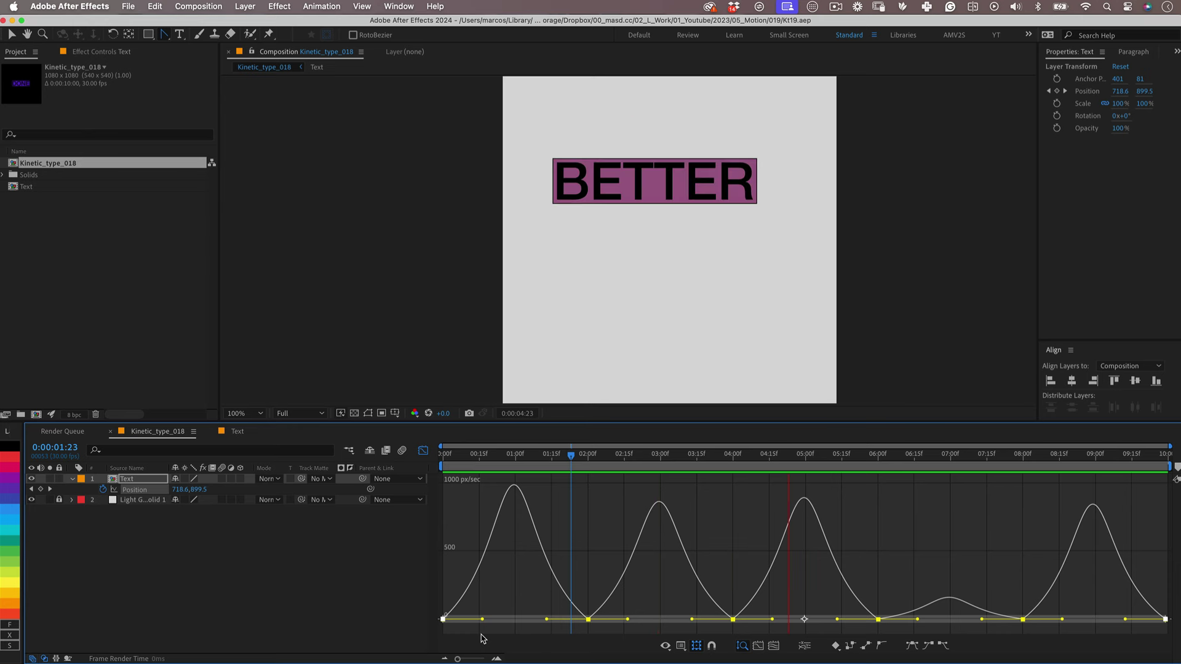
pyautogui.click(136, 488)
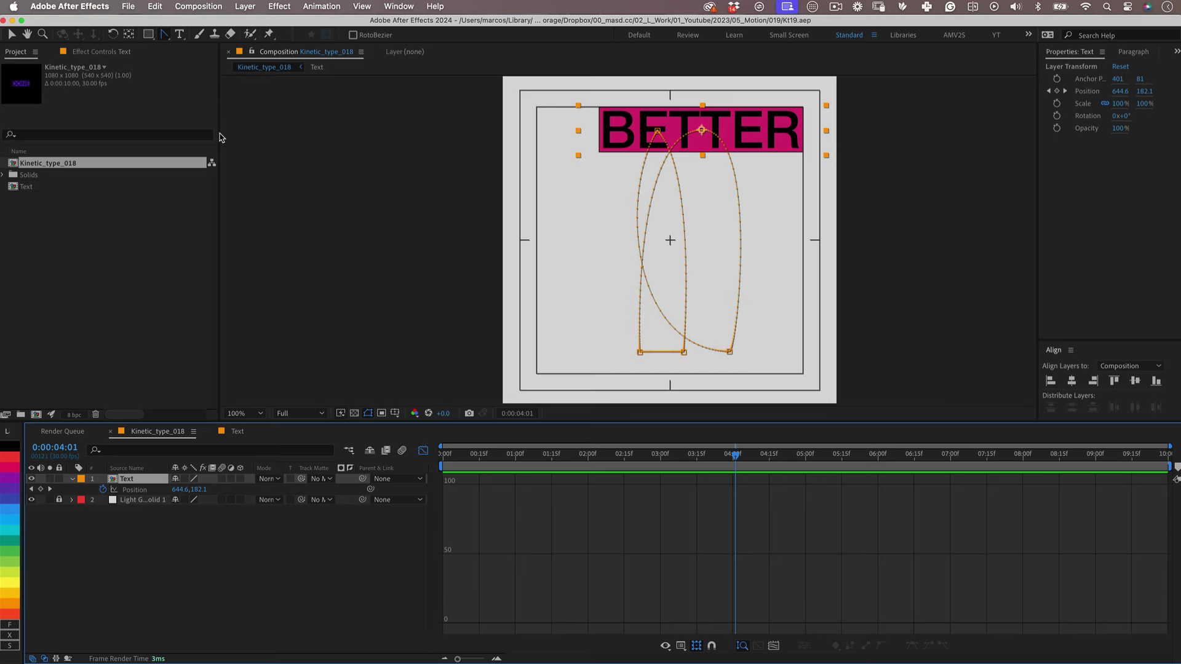
# Apply the Time > Echo effect to the Text layer and save the project
pyautogui.click(279, 8)
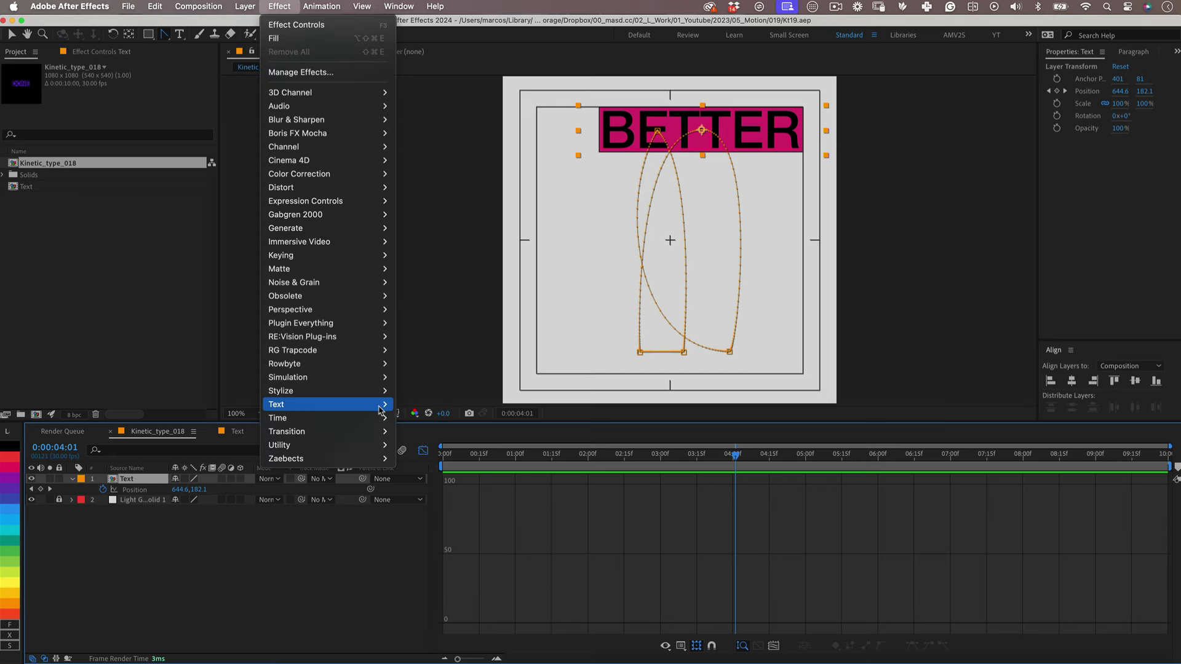
pyautogui.moveTo(379, 418)
pyautogui.click(424, 445)
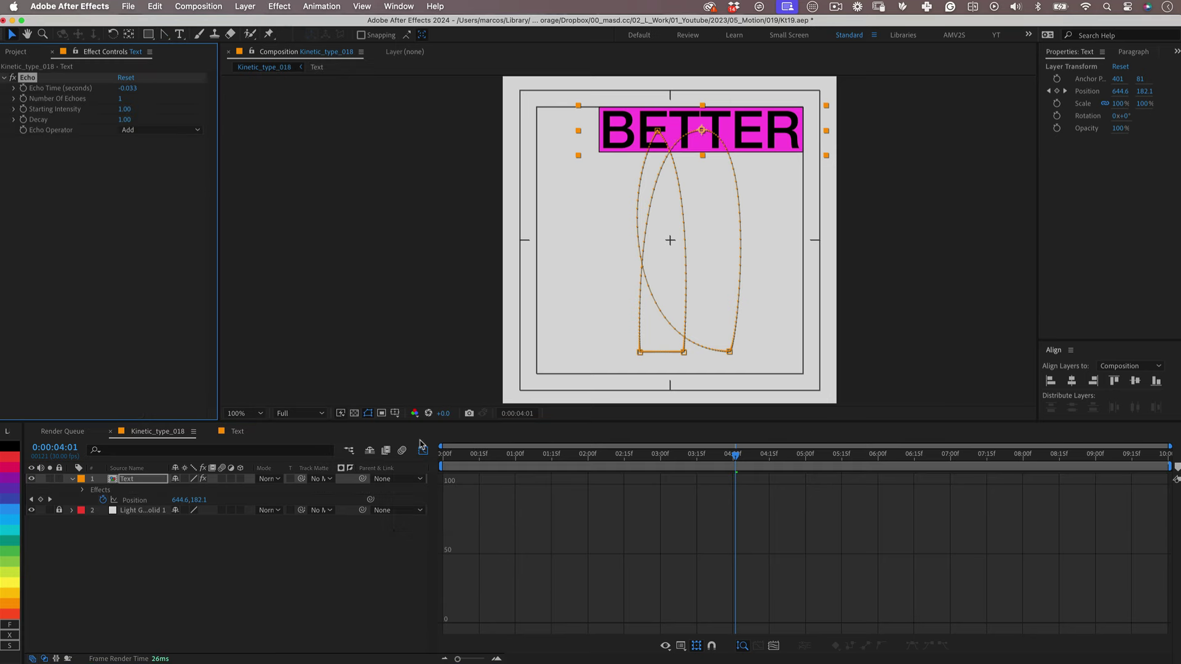
pyautogui.press('super+s')
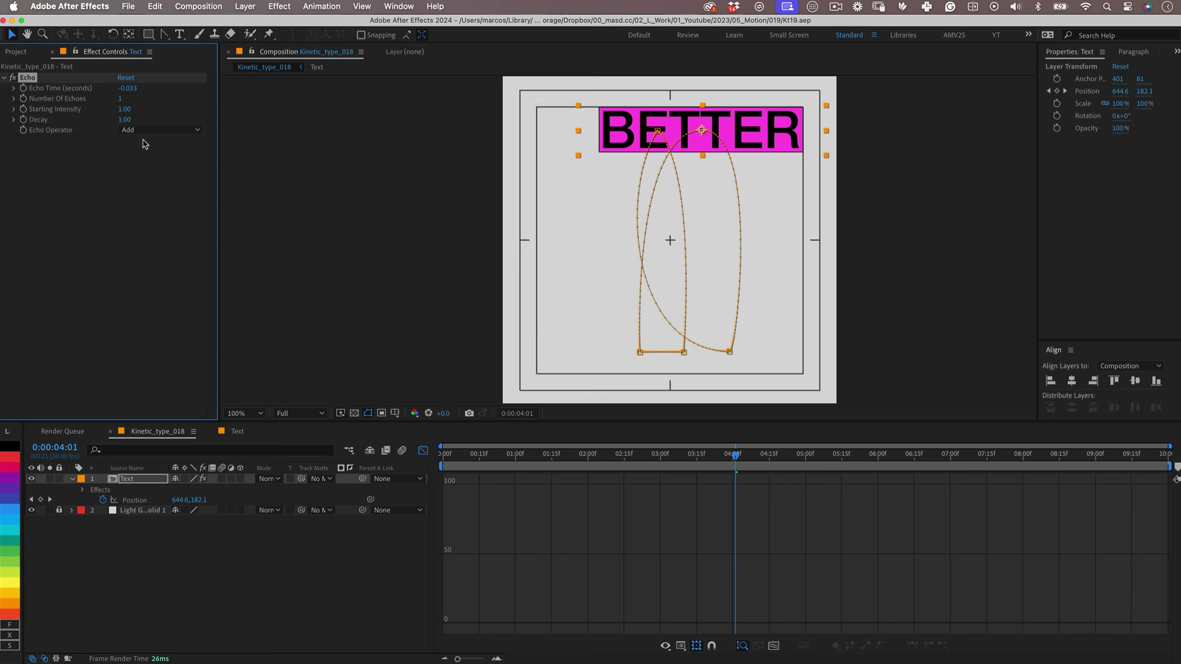
# Set Echo to 32 echoes with Composite In Front, then preview the trail
pyautogui.click(120, 98)
pyautogui.write('32')
pyautogui.click(110, 175)
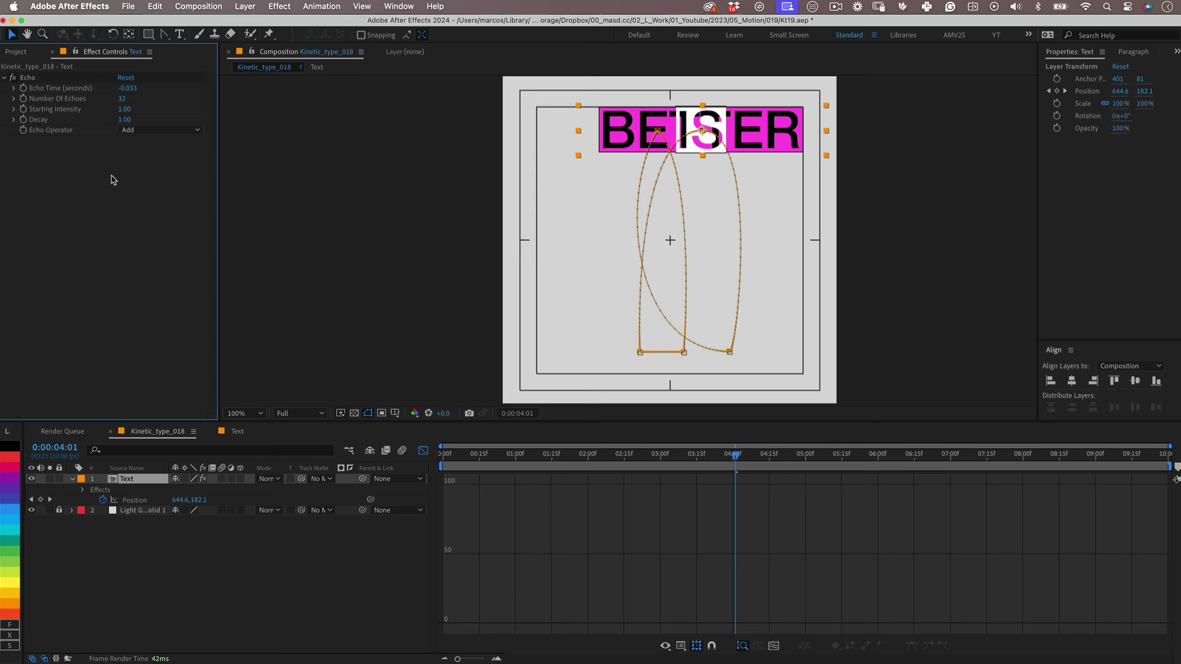
pyautogui.click(151, 130)
pyautogui.click(175, 206)
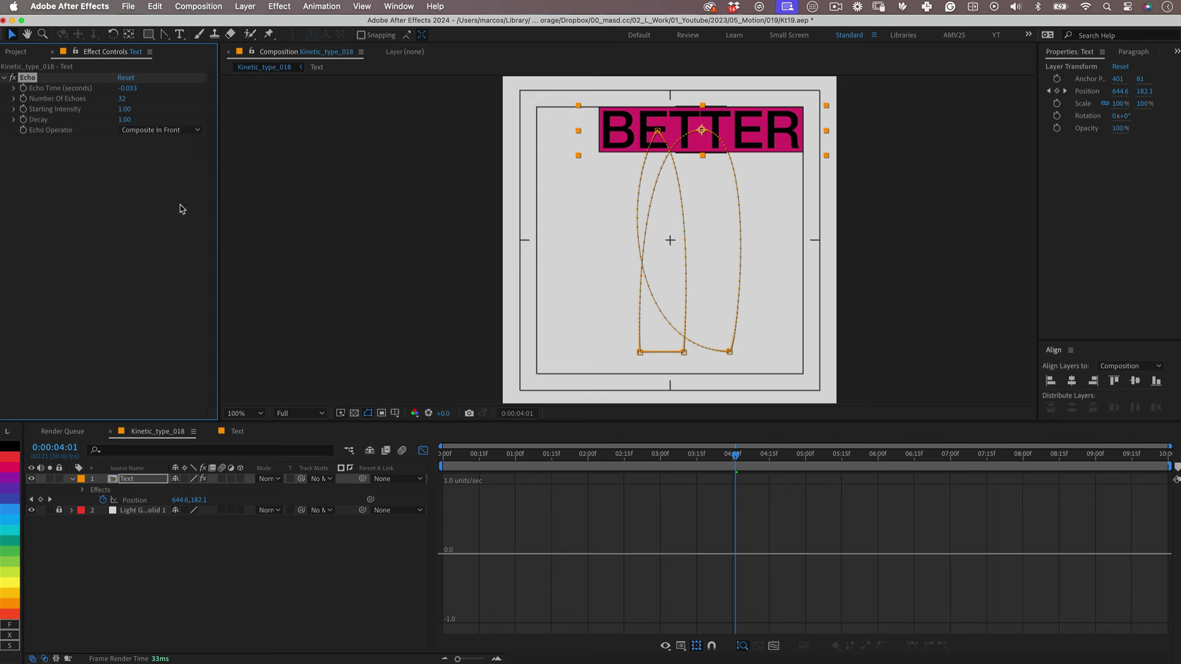
pyautogui.press('space')
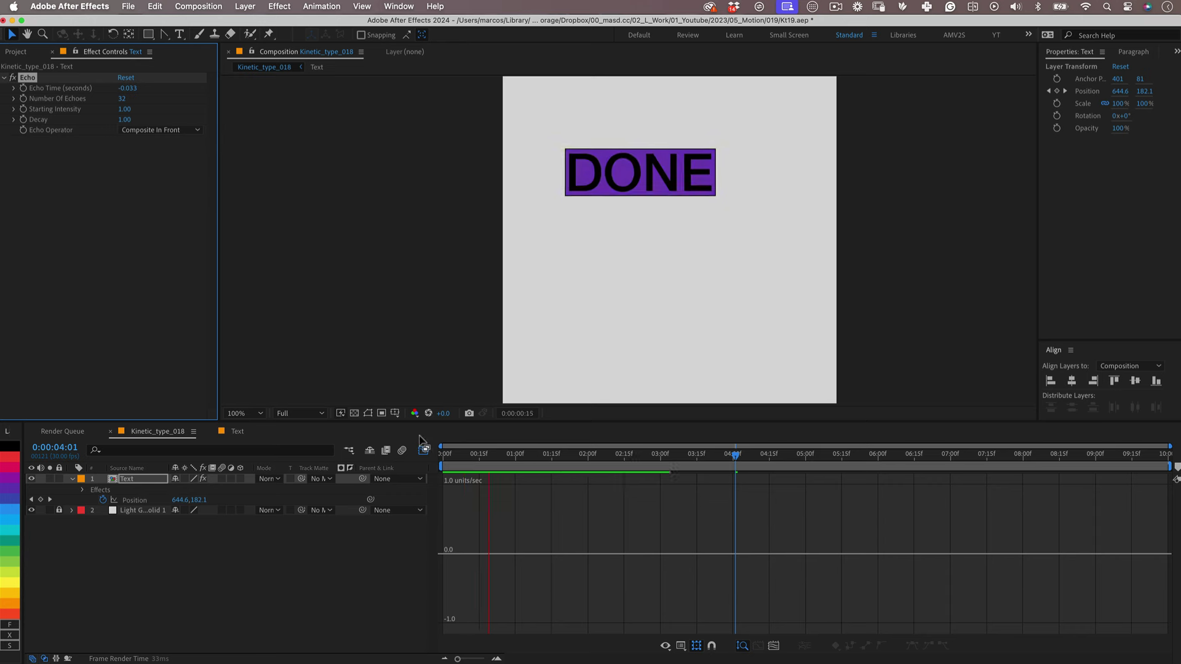
pyautogui.click(423, 450)
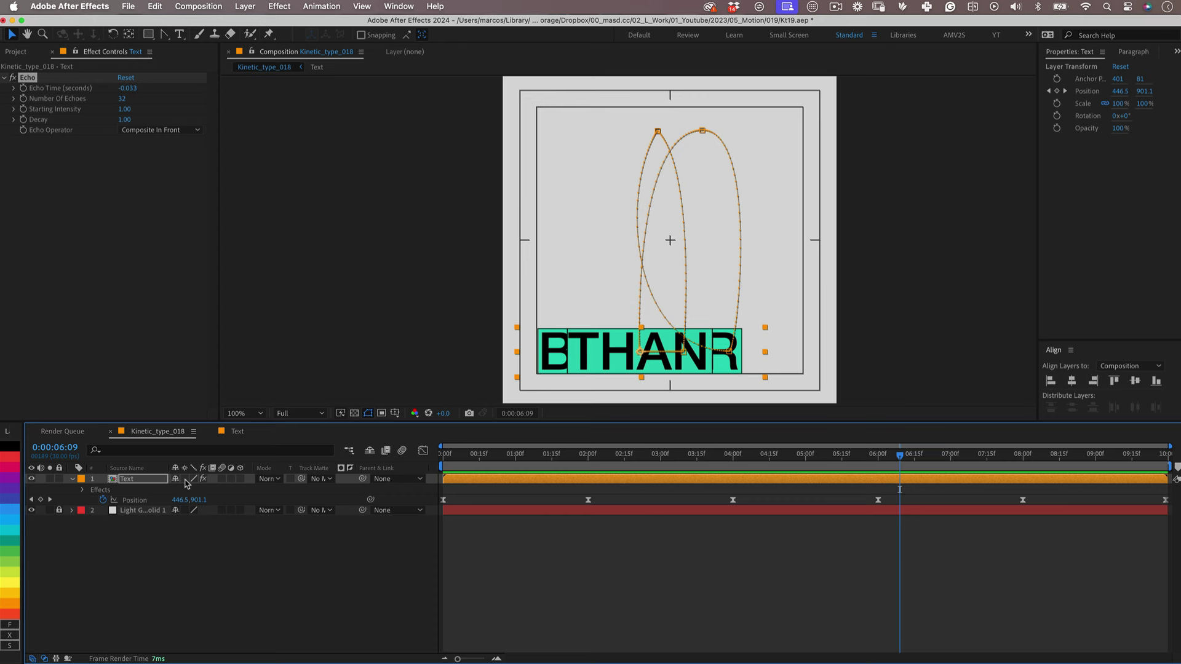
# Enable the layer switch so the echo renders, preview, then set Number Of Echoes to 320
pyautogui.click(185, 480)
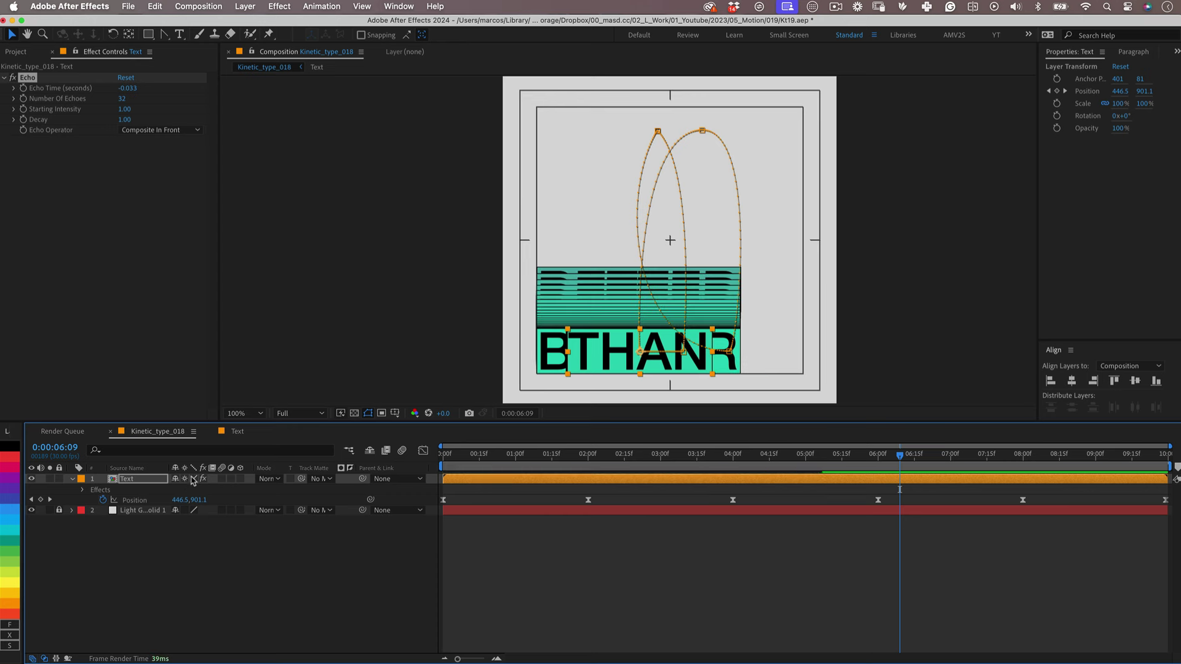
pyautogui.press('space')
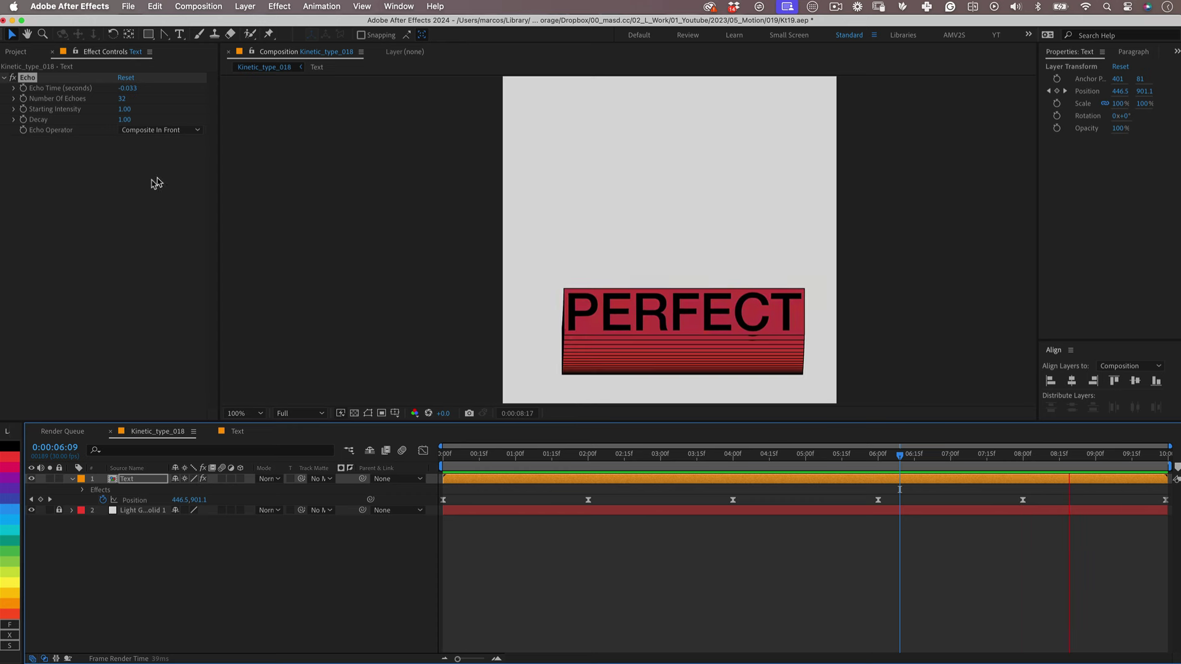
pyautogui.click(125, 99)
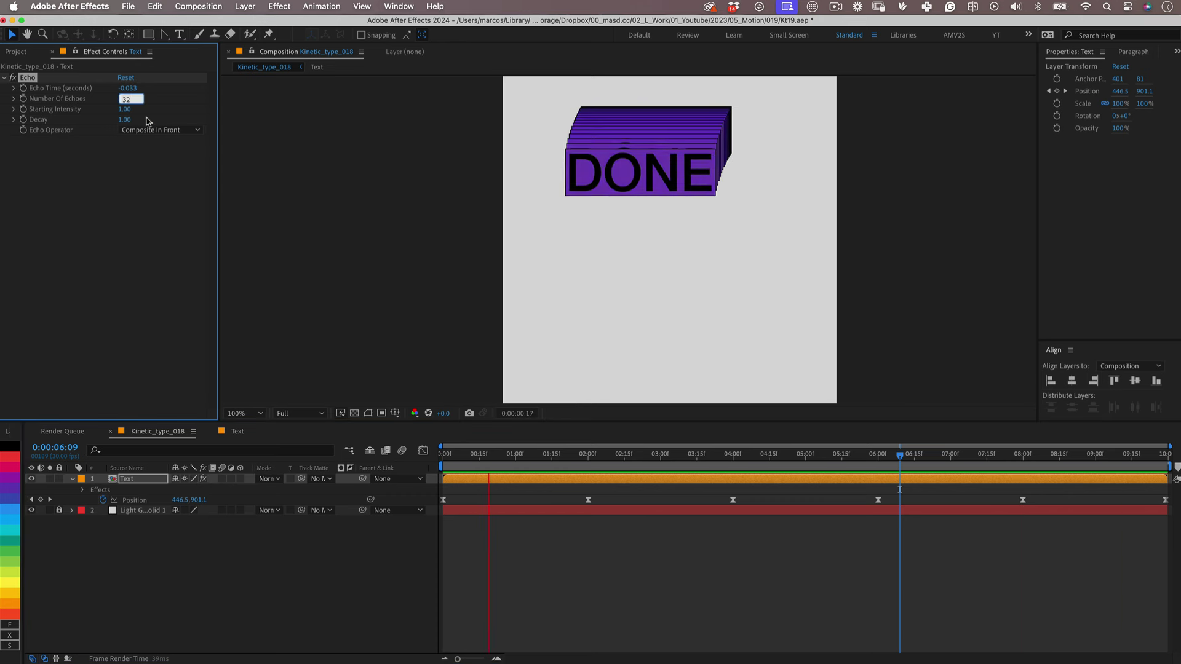
pyautogui.write('320')
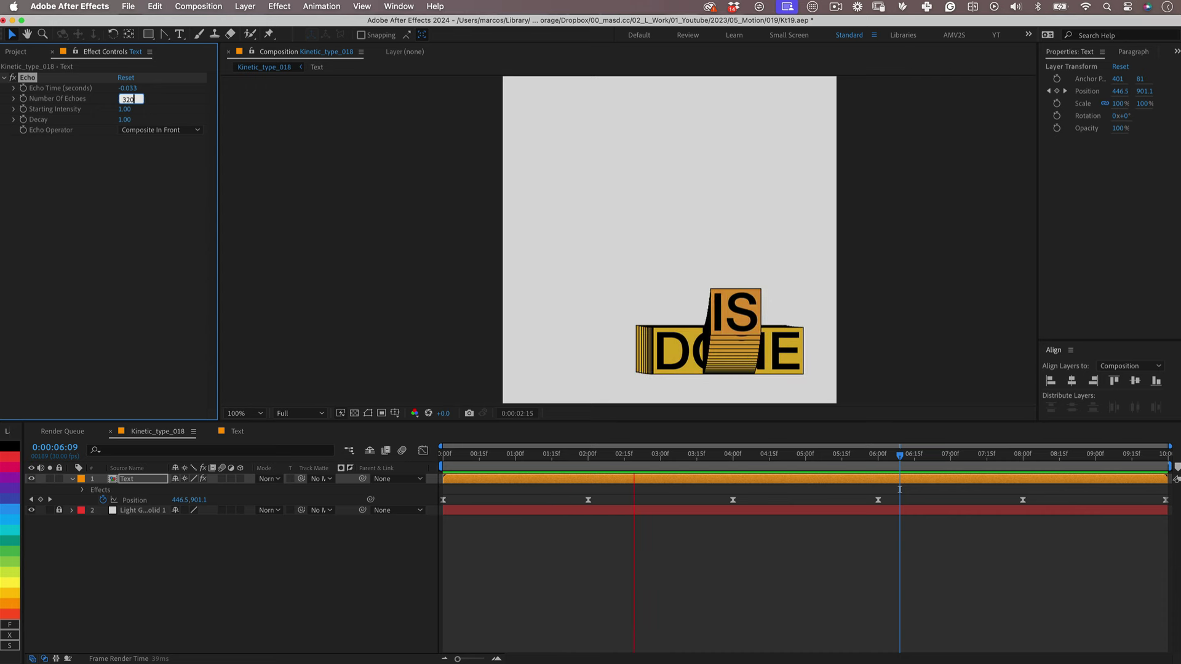
pyautogui.click(637, 581)
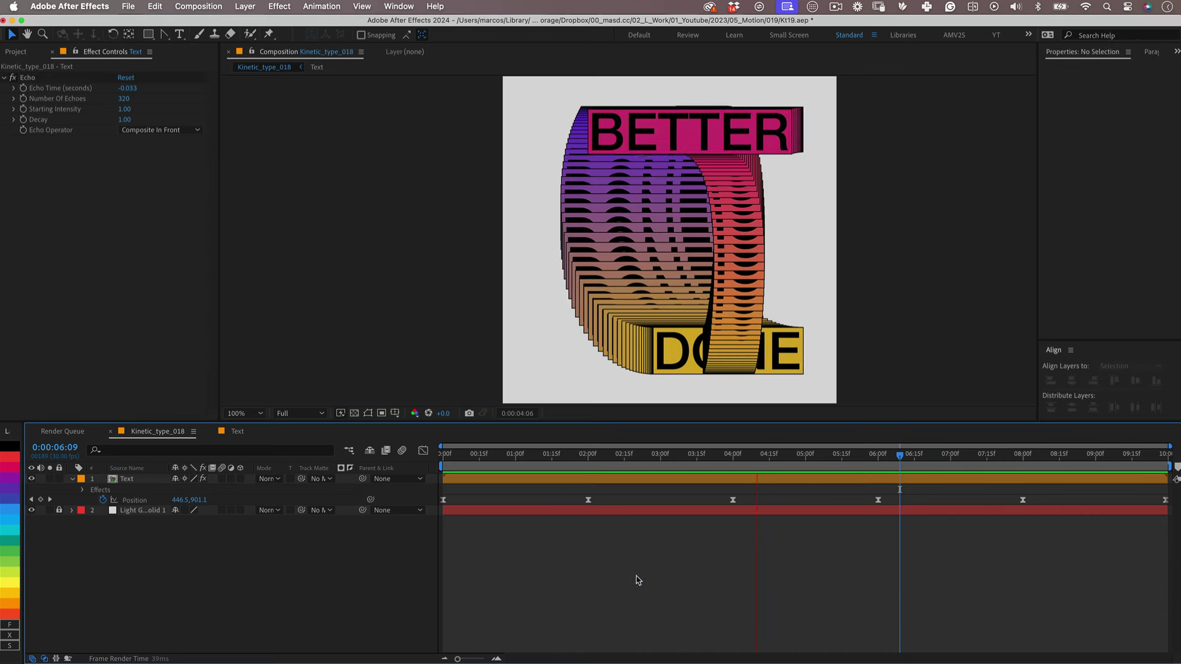